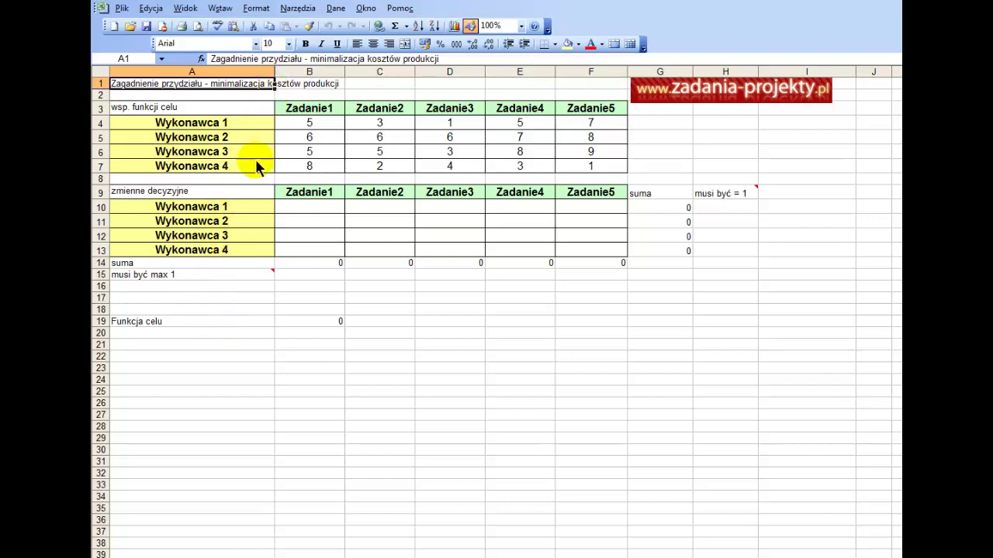
# - Examine the objective function label, the cost coefficients, and the contractor and task headings of both tables
pyautogui.click(194, 321)
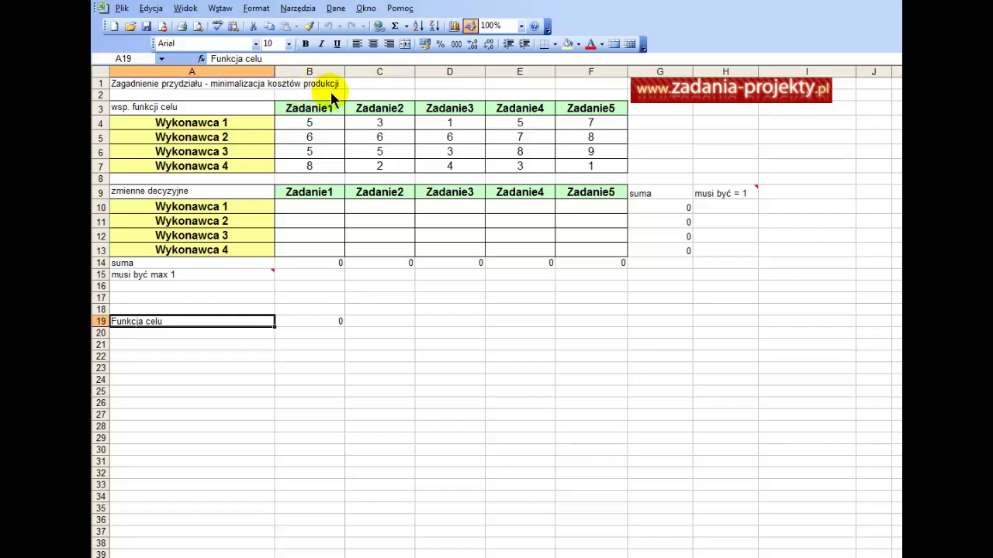
pyautogui.moveTo(309, 127); pyautogui.dragTo(584, 177)
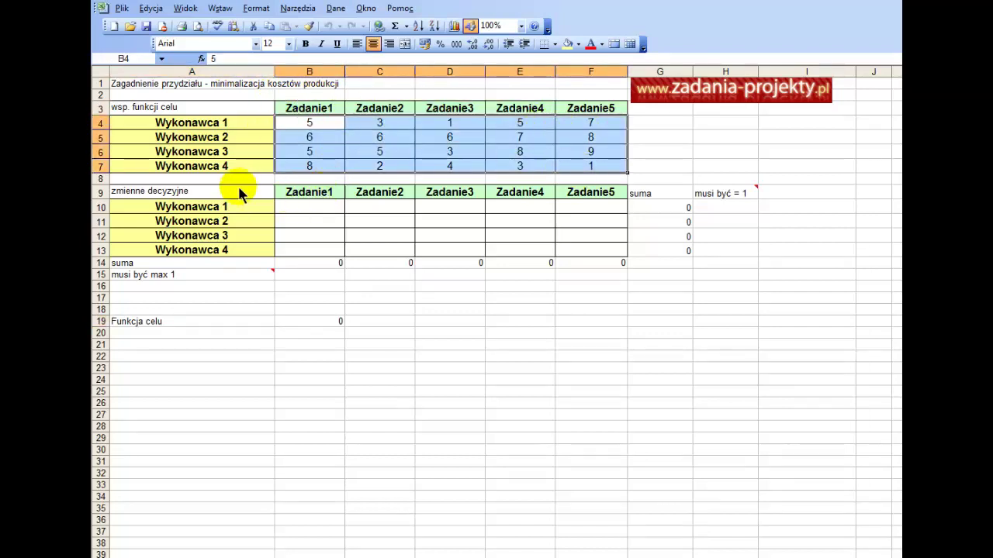
pyautogui.moveTo(231, 129); pyautogui.dragTo(235, 168)
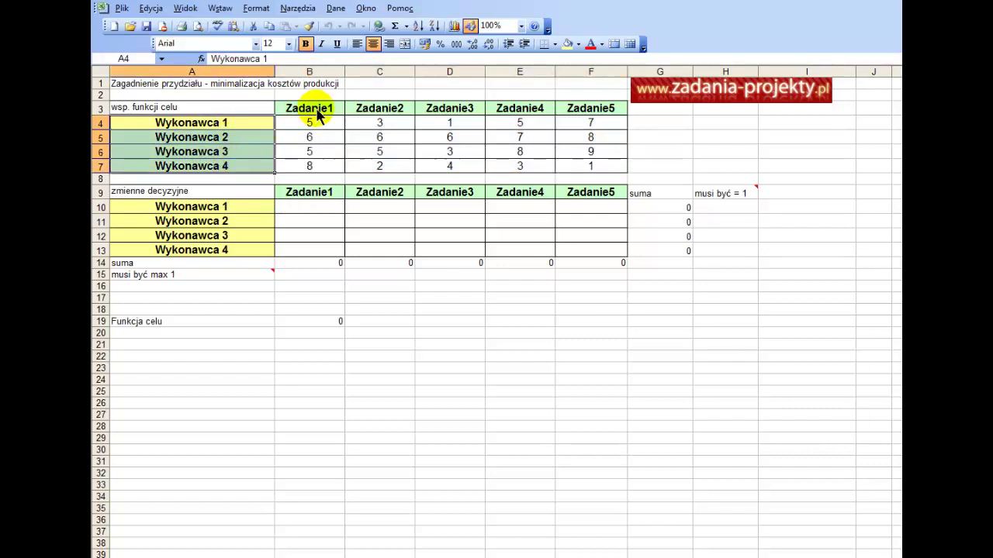
pyautogui.moveTo(314, 113); pyautogui.dragTo(596, 120)
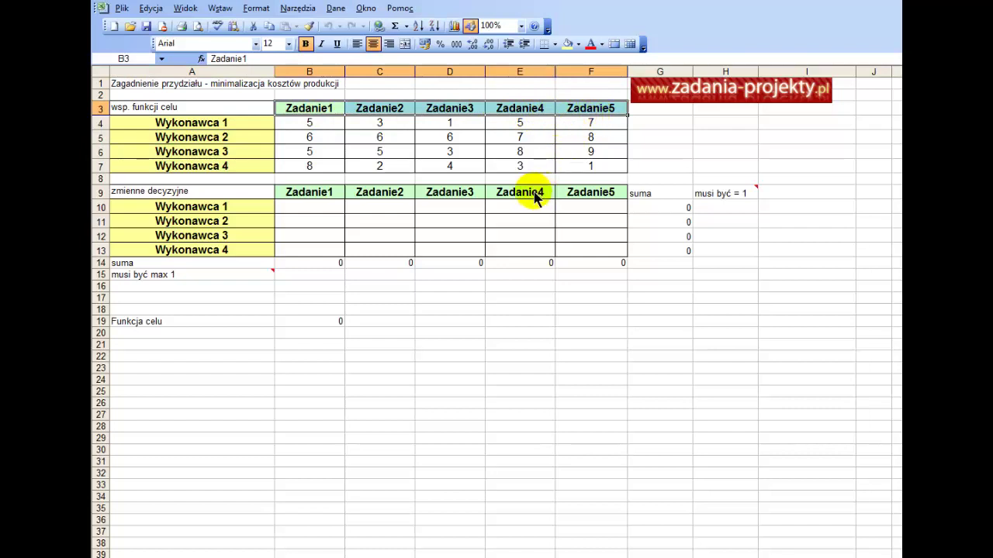
pyautogui.moveTo(327, 166); pyautogui.dragTo(587, 123)
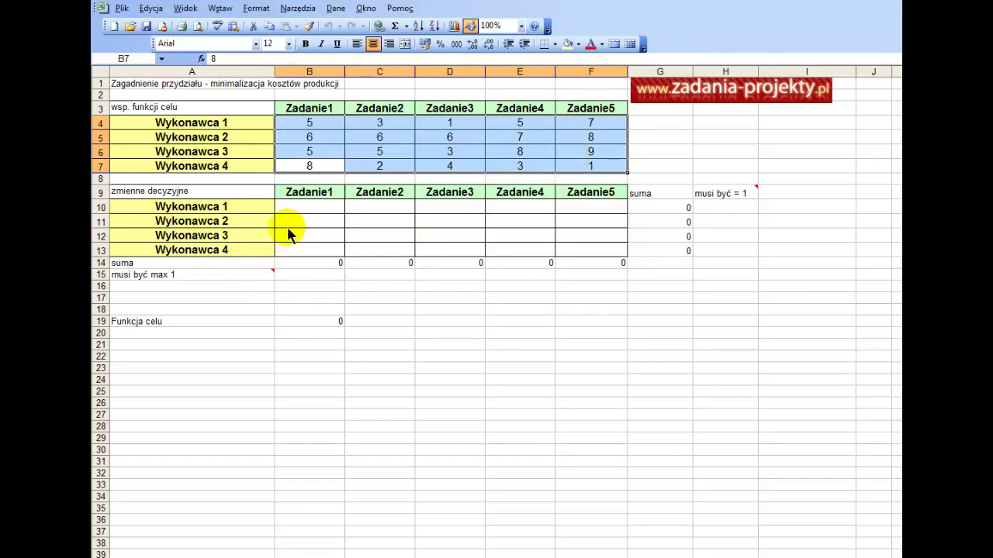
pyautogui.click(231, 210)
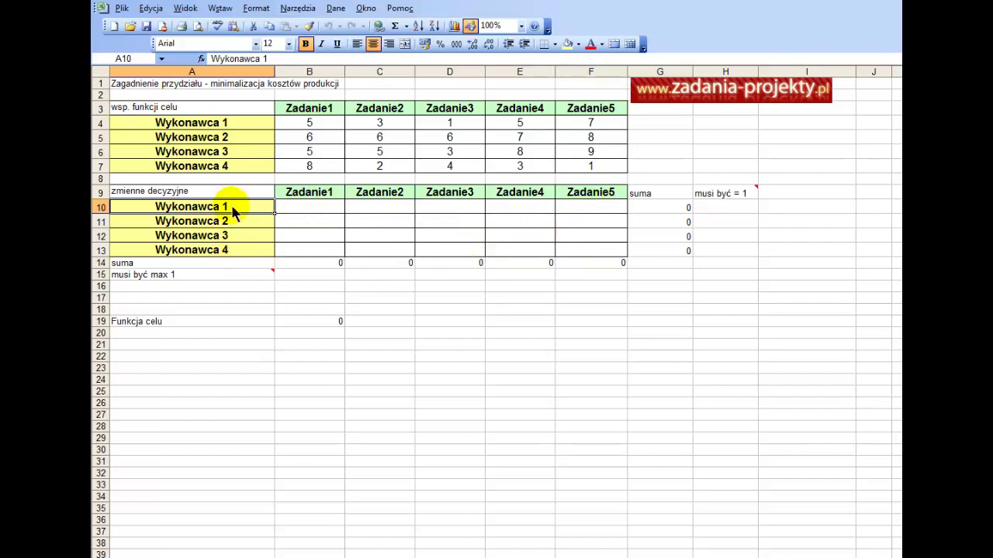
pyautogui.moveTo(235, 206); pyautogui.dragTo(235, 261)
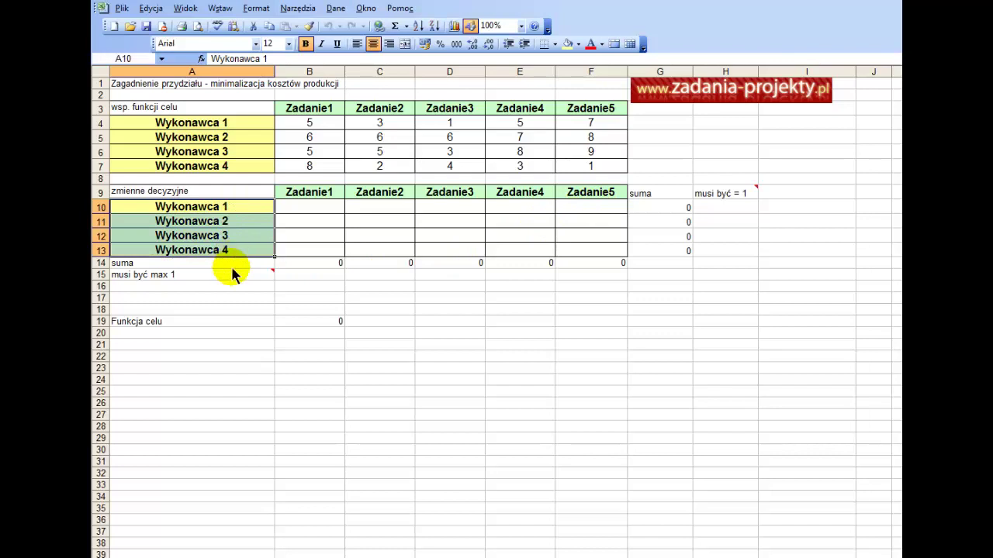
pyautogui.moveTo(319, 192); pyautogui.dragTo(587, 204)
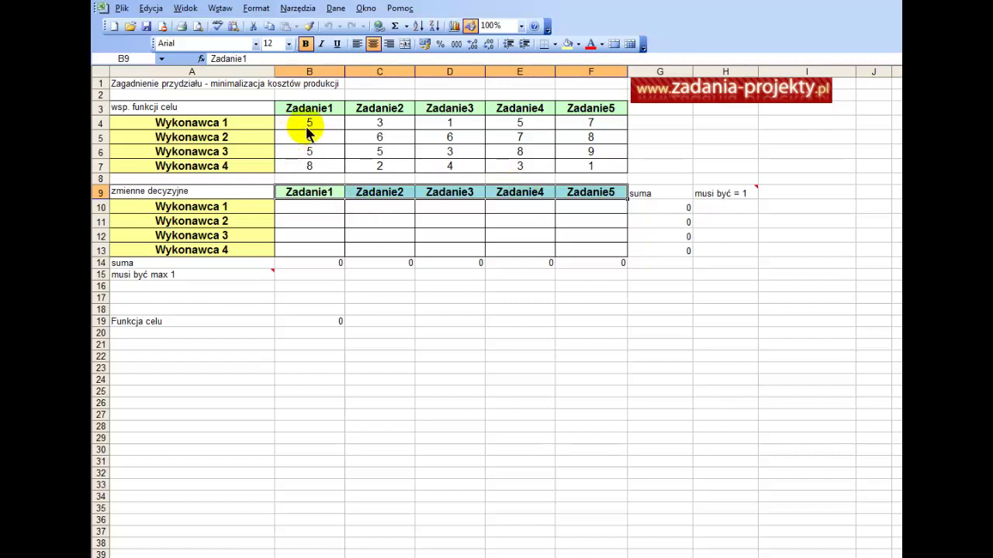
# - Outline the cost coefficients in B4:F7 with a thick outer border
pyautogui.moveTo(310, 126); pyautogui.dragTo(583, 169)
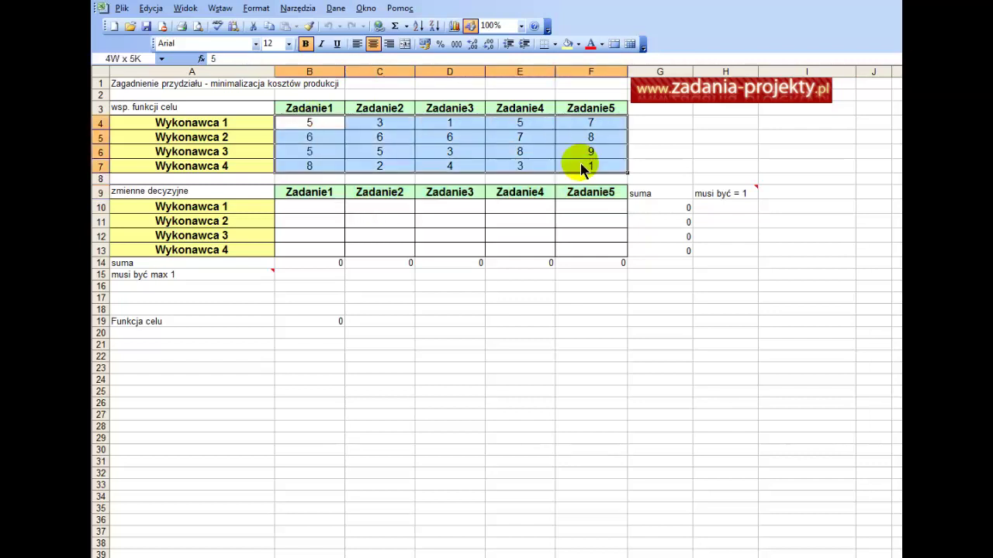
pyautogui.click(554, 44)
pyautogui.click(611, 104)
pyautogui.click(450, 194)
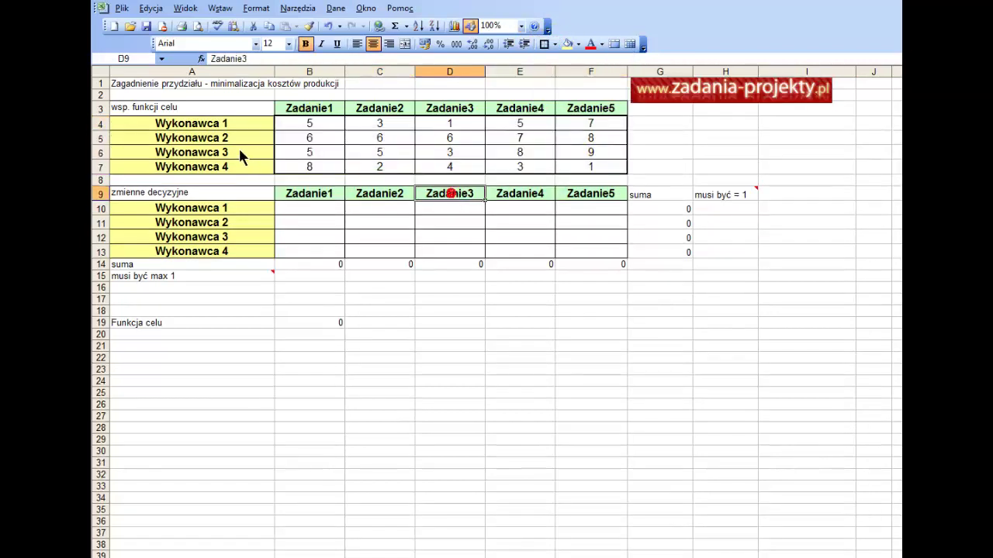
# - Outline the empty decision variable cells B10:F13 with the same thick outer border
pyautogui.click(231, 125)
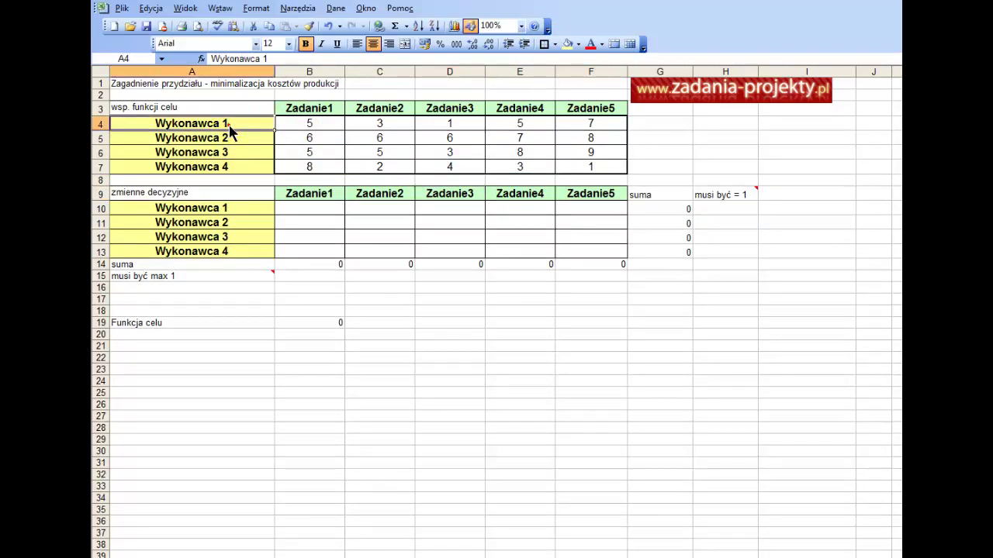
pyautogui.click(451, 108)
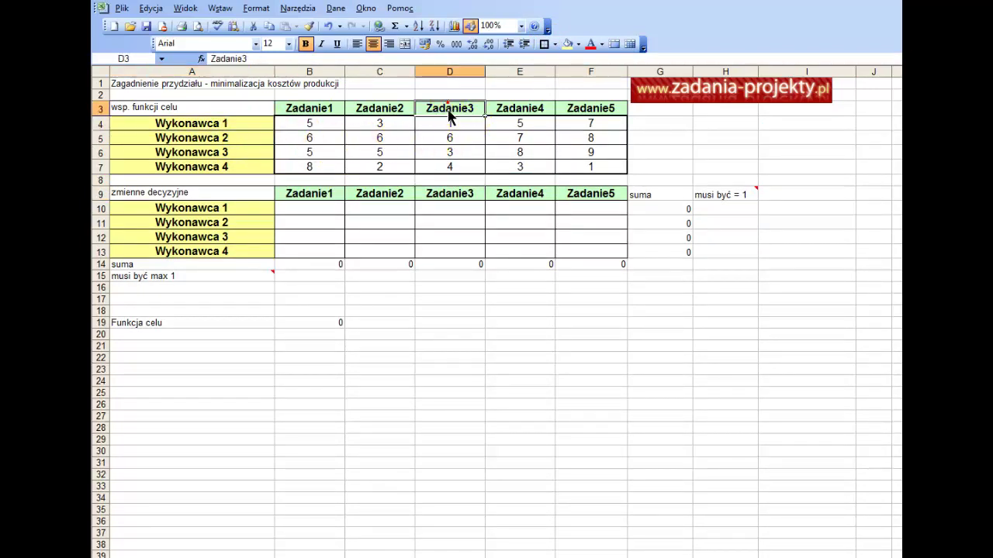
pyautogui.click(454, 127)
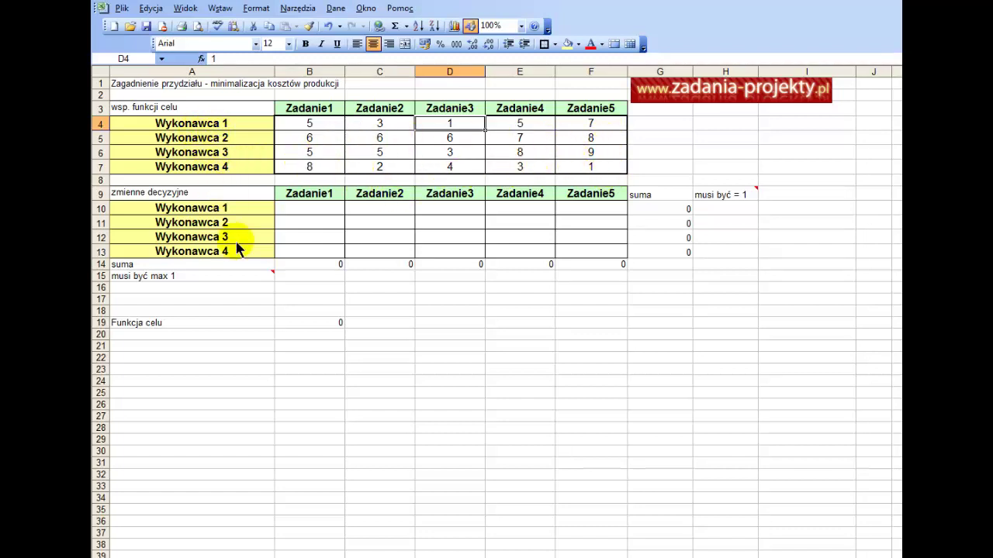
pyautogui.moveTo(309, 214); pyautogui.dragTo(572, 255)
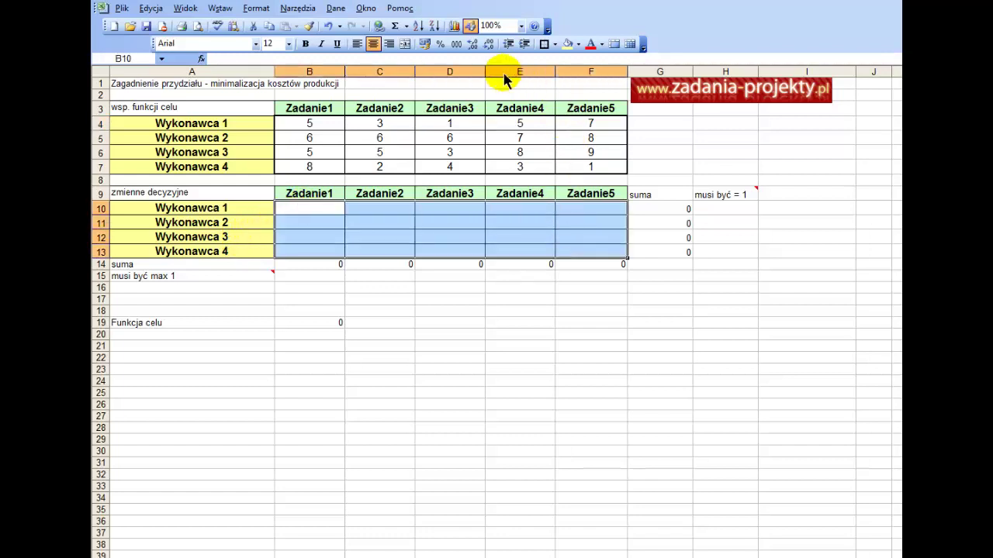
pyautogui.click(544, 45)
pyautogui.click(450, 137)
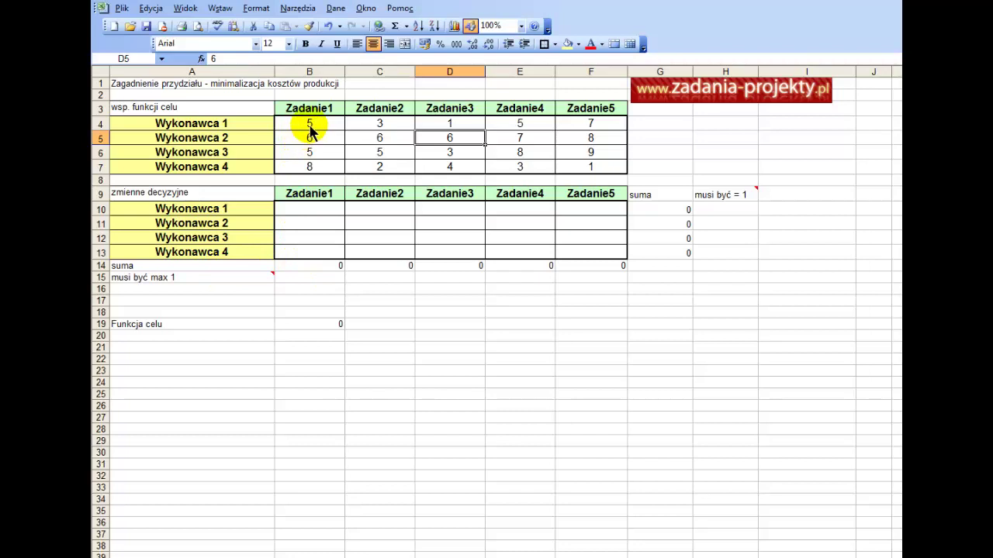
pyautogui.moveTo(310, 127); pyautogui.dragTo(588, 172)
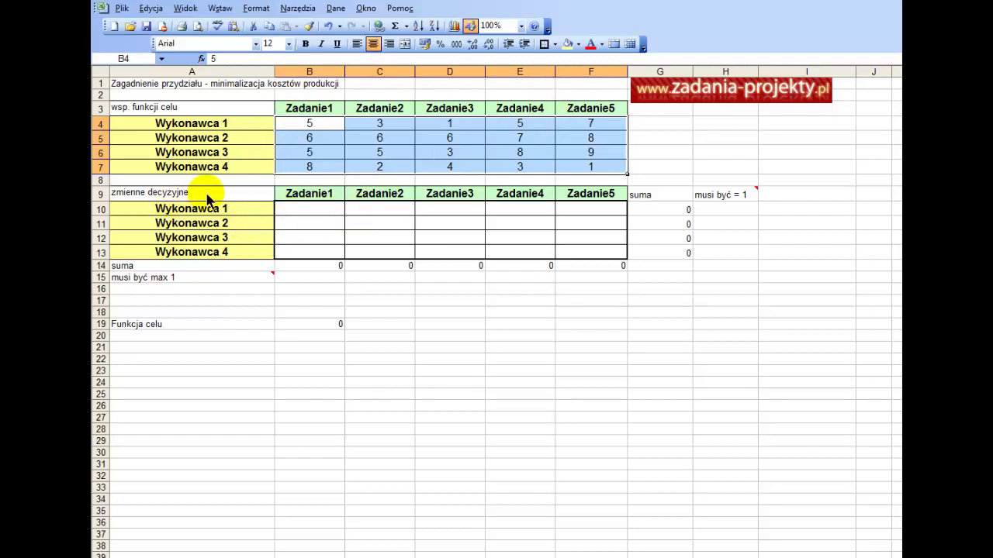
pyautogui.moveTo(206, 193)
pyautogui.mouseDown()
pyautogui.moveTo(380, 209)
pyautogui.moveTo(594, 259)
pyautogui.mouseUp()
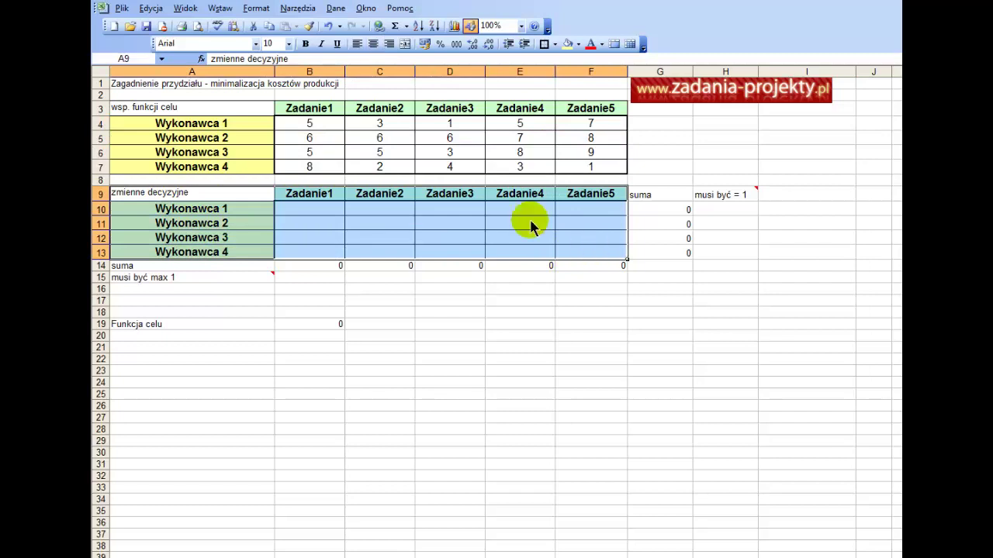
pyautogui.moveTo(239, 111); pyautogui.dragTo(589, 172)
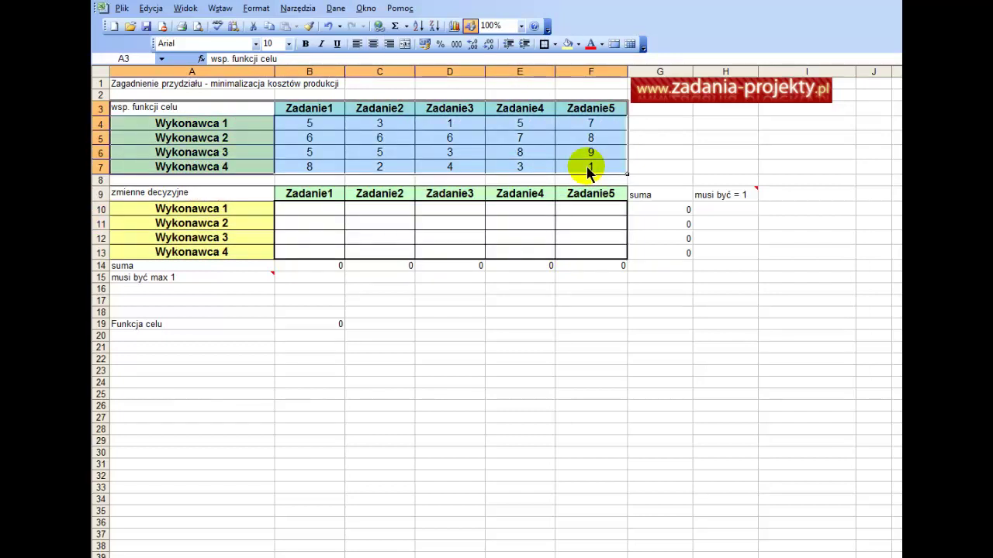
pyautogui.hotkey('ctrl', 'c')
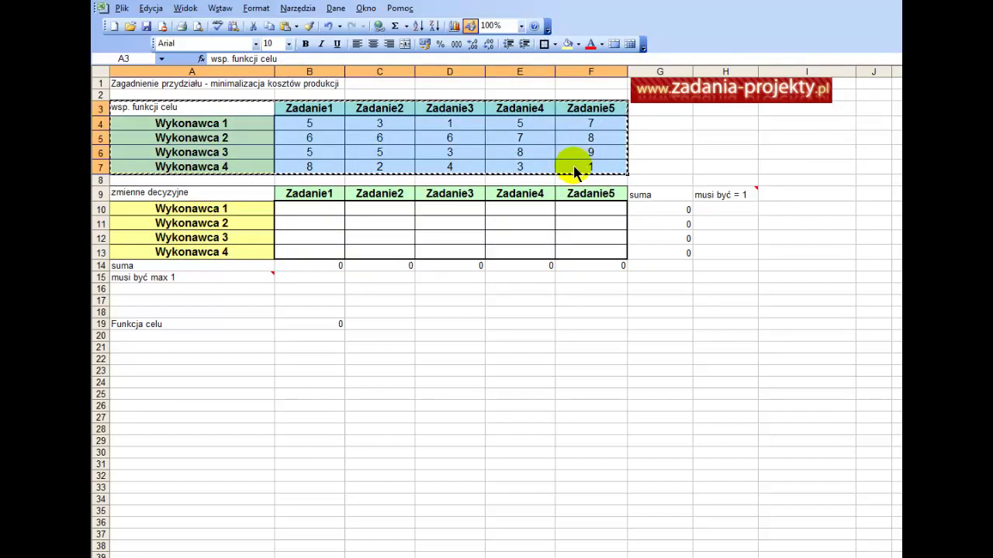
pyautogui.click(239, 195)
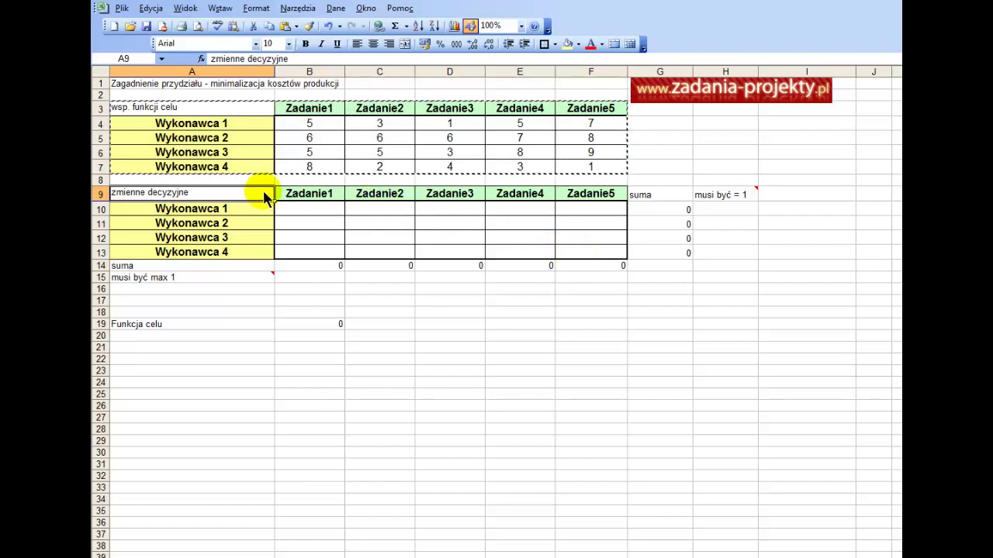
pyautogui.moveTo(263, 198); pyautogui.dragTo(318, 208)
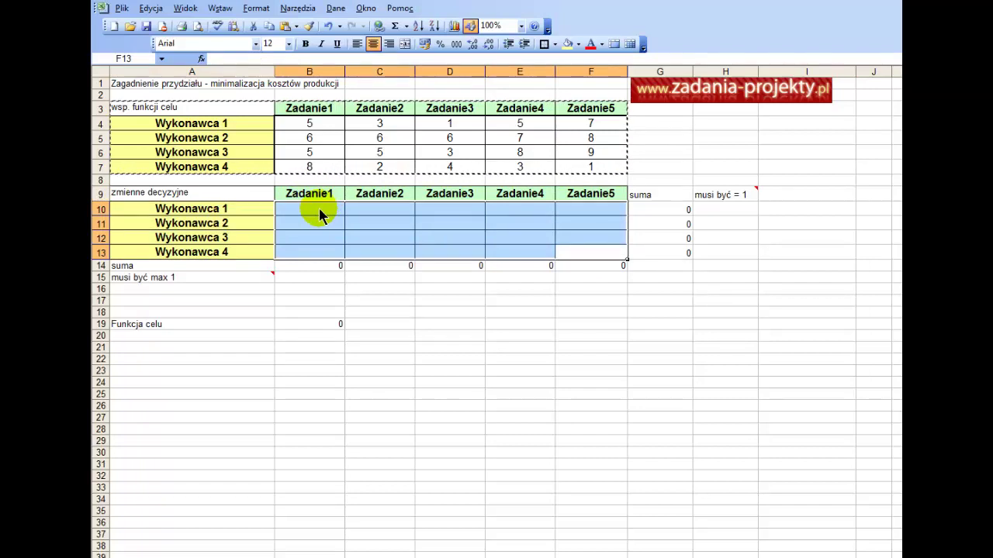
# - Make the "zmienne decyzyjne" label in A9 bold
pyautogui.click(266, 196)
pyautogui.press('Escape')
pyautogui.hotkey('ctrl', 'b')
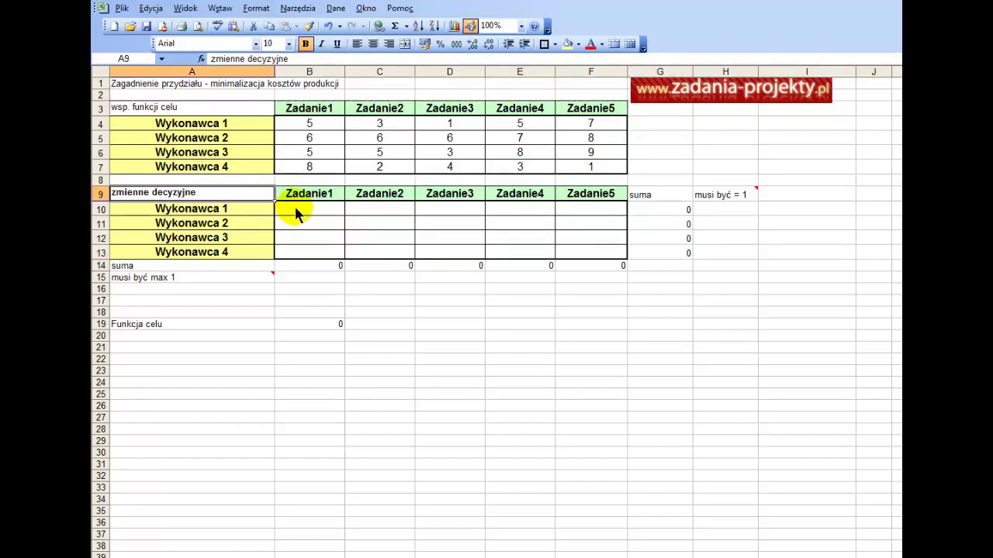
# - Assign Zadanie1 to Wykonawca 1 in the decision variable table by entering 1 in B10
pyautogui.moveTo(301, 209); pyautogui.dragTo(576, 259)
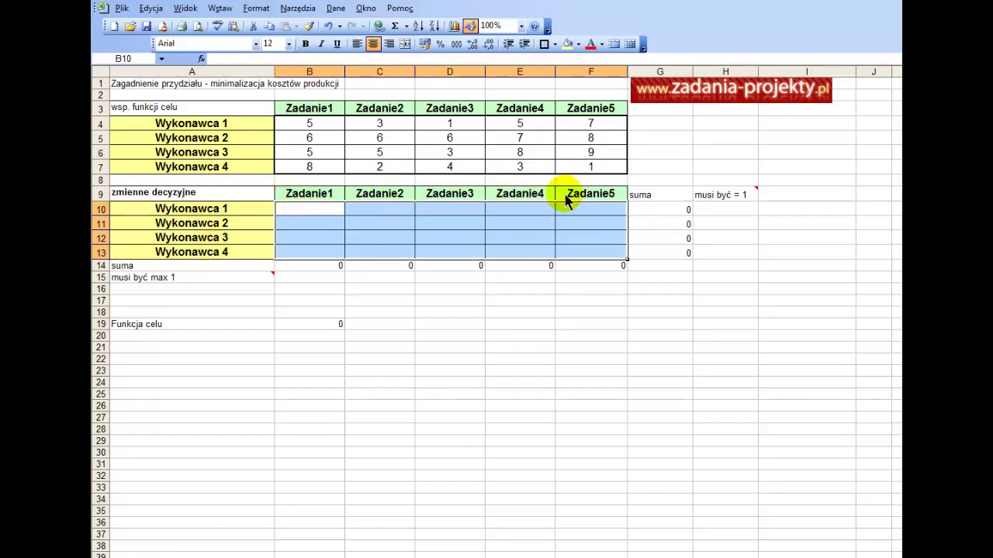
pyautogui.click(329, 208)
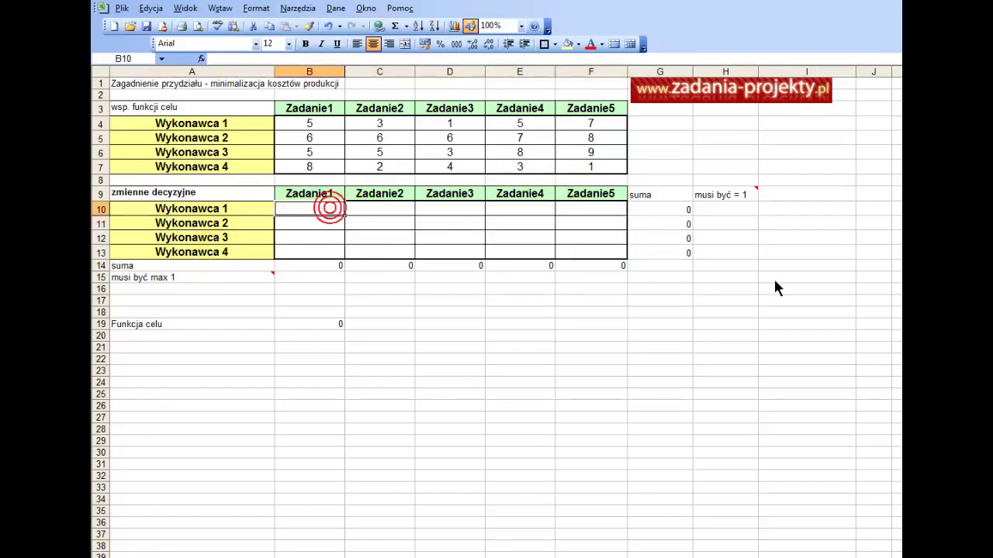
pyautogui.write('1')
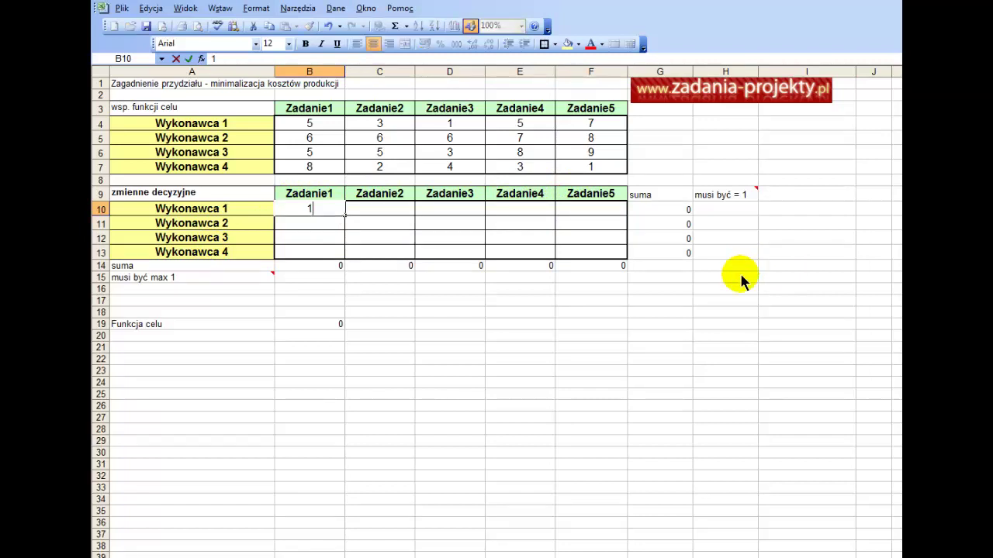
pyautogui.press('Return')
pyautogui.press('Up')
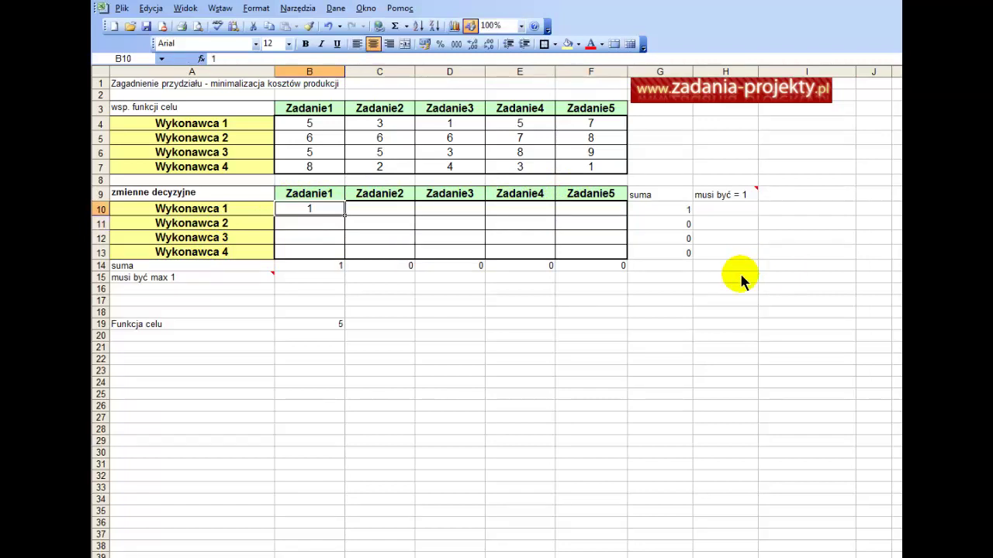
pyautogui.press('Left')
pyautogui.press('Right')
pyautogui.press('Up')
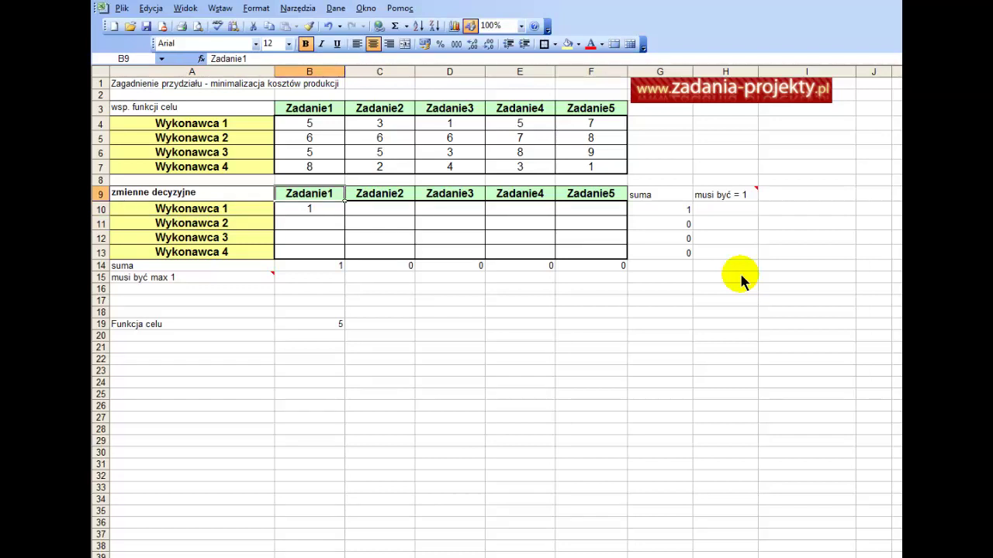
# - Enter 0 in C11, the decision variable for Wykonawca 2 and Zadanie2
pyautogui.press('Down')
pyautogui.press('Right')
pyautogui.press('Down')
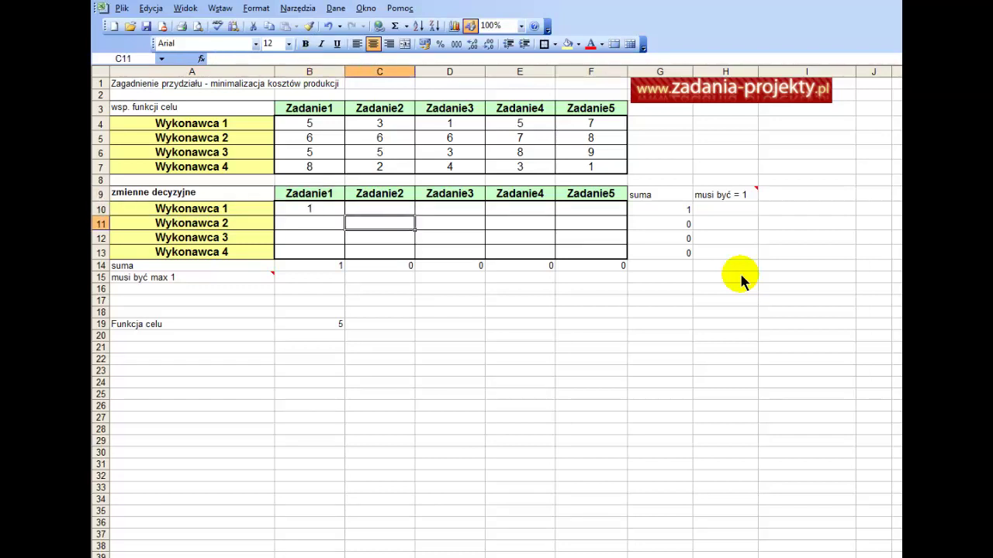
pyautogui.write('0')
pyautogui.press('Return')
# - Enter 1 in C10, the decision variable for Wykonawca 1 and Zadanie2
pyautogui.press('Home')
pyautogui.press('Right')
pyautogui.press('Right')
pyautogui.press('Up')
pyautogui.press('Up')
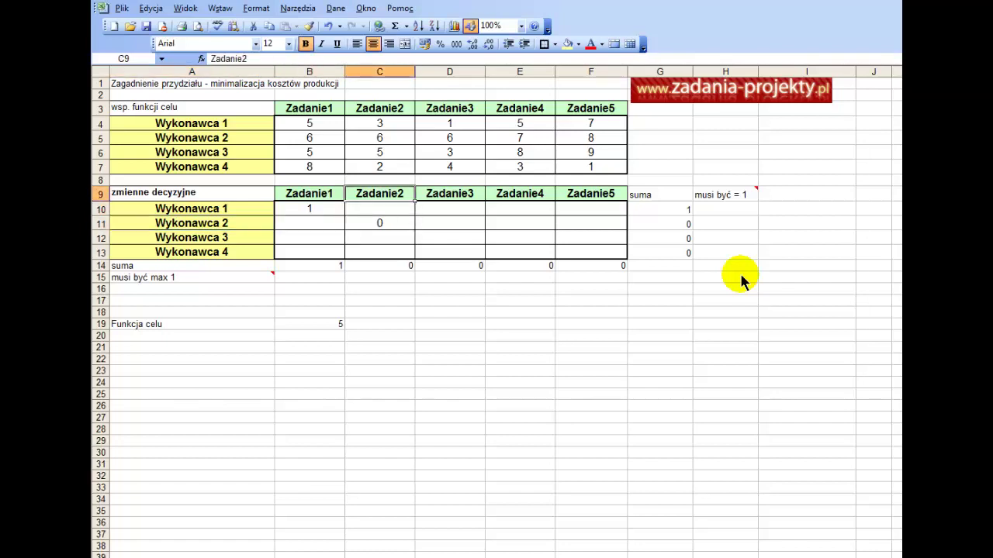
pyautogui.press('Down')
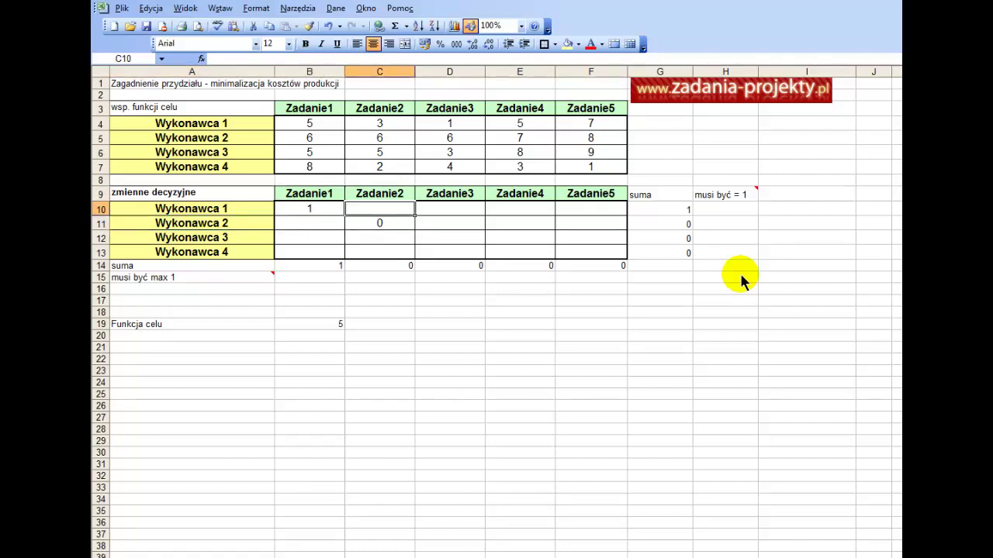
pyautogui.write('1')
pyautogui.press('Left')
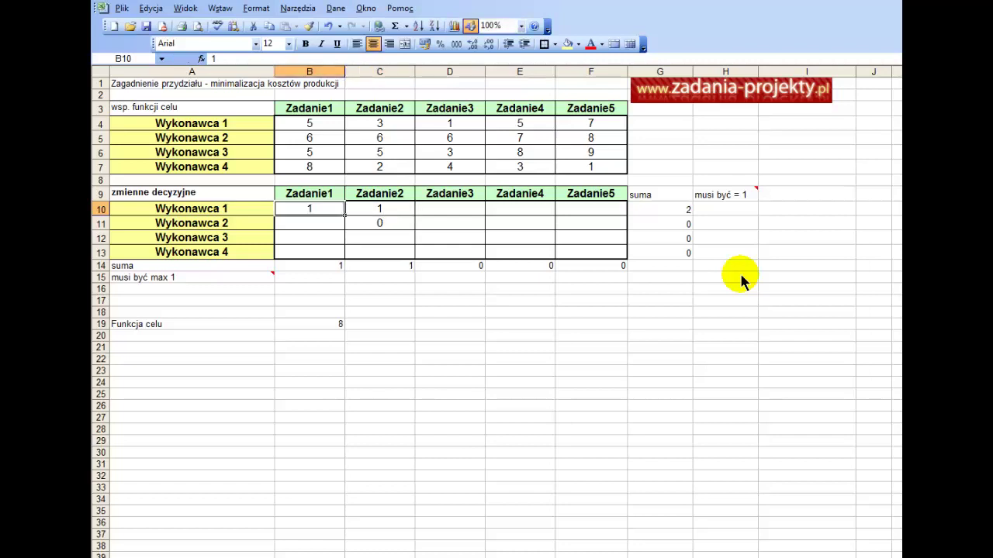
pyautogui.press('Right')
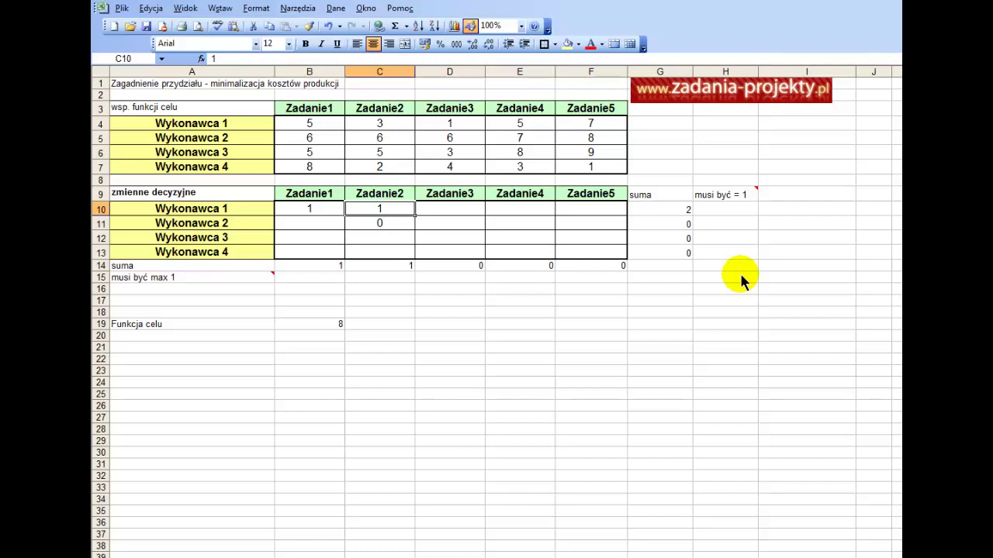
# - Review the contractor labels, task headings and Wykonawca 1 entries in the decision variable table
pyautogui.press('Left')
pyautogui.press('Left')
pyautogui.hotkey('shift', 'Down')
pyautogui.hotkey('shift', 'Down')
pyautogui.hotkey('shift', 'Down')
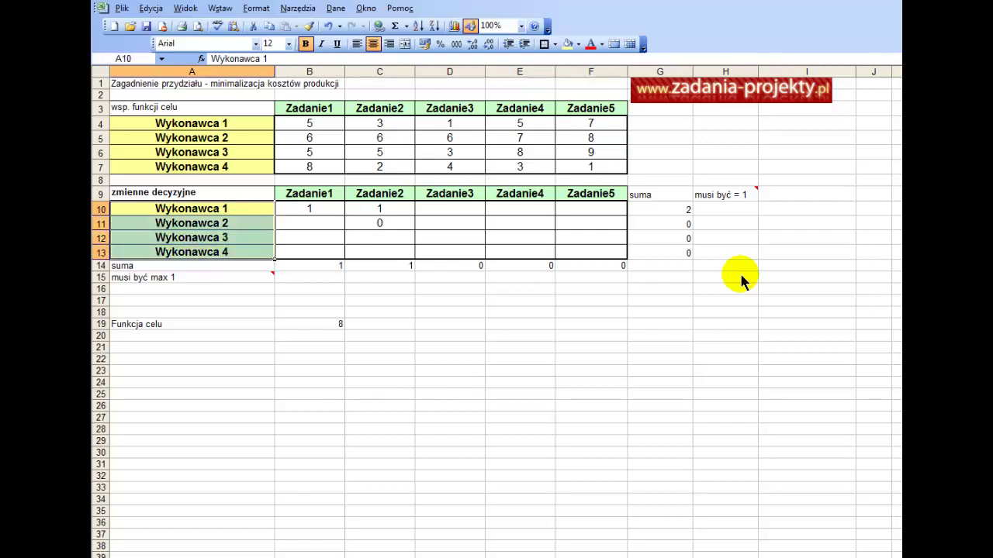
pyautogui.press('Up')
pyautogui.press('Up')
pyautogui.press('Down')
pyautogui.hotkey('shift', 'Right')
pyautogui.hotkey('shift', 'Right')
pyautogui.hotkey('shift', 'Right')
pyautogui.hotkey('shift', 'Right')
pyautogui.hotkey('shift', 'Right')
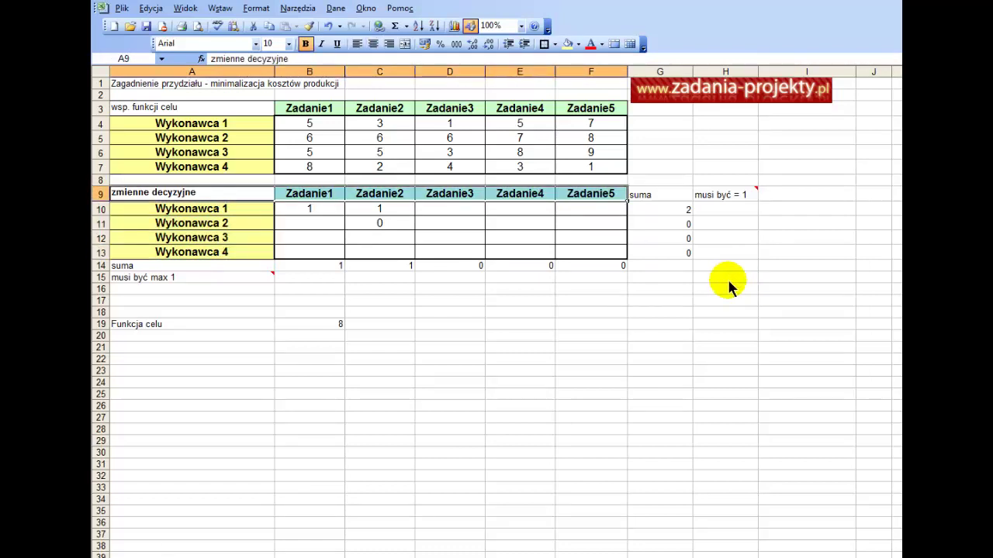
pyautogui.click(452, 211)
pyautogui.click(369, 214)
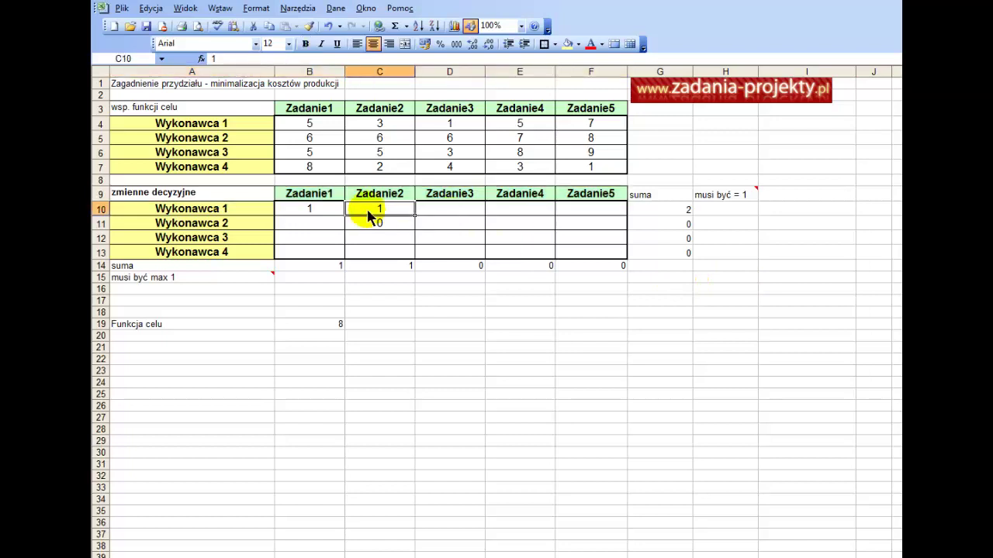
# - Clear the sample assignment values from B10:C11 in the decision variable table
pyautogui.press('Delete')
pyautogui.press('Left')
pyautogui.hotkey('shift', 'Right')
pyautogui.hotkey('shift', 'Down')
pyautogui.press('Delete')
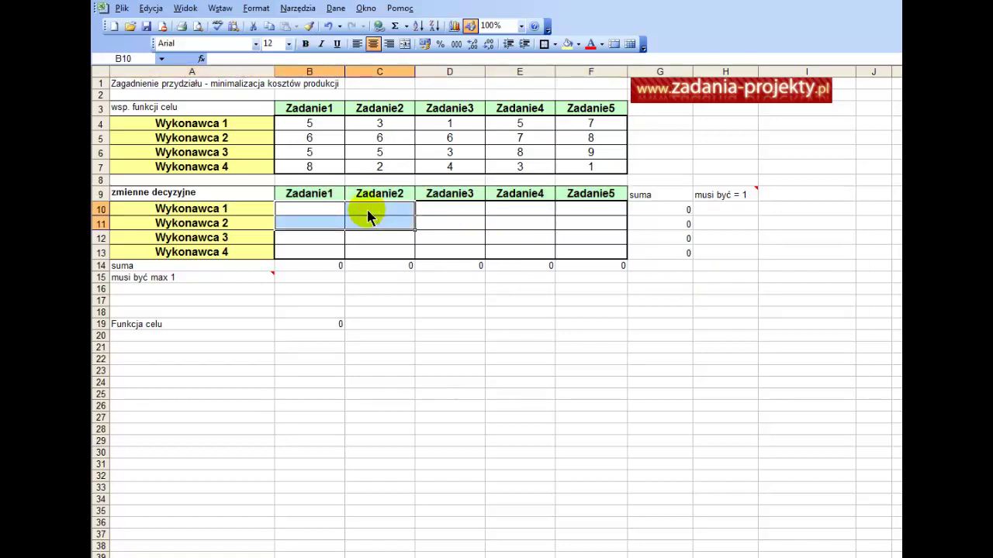
# - Examine the decision variable range B10:F13 and the sum formula for Zadanie1 in B14
pyautogui.click(180, 194)
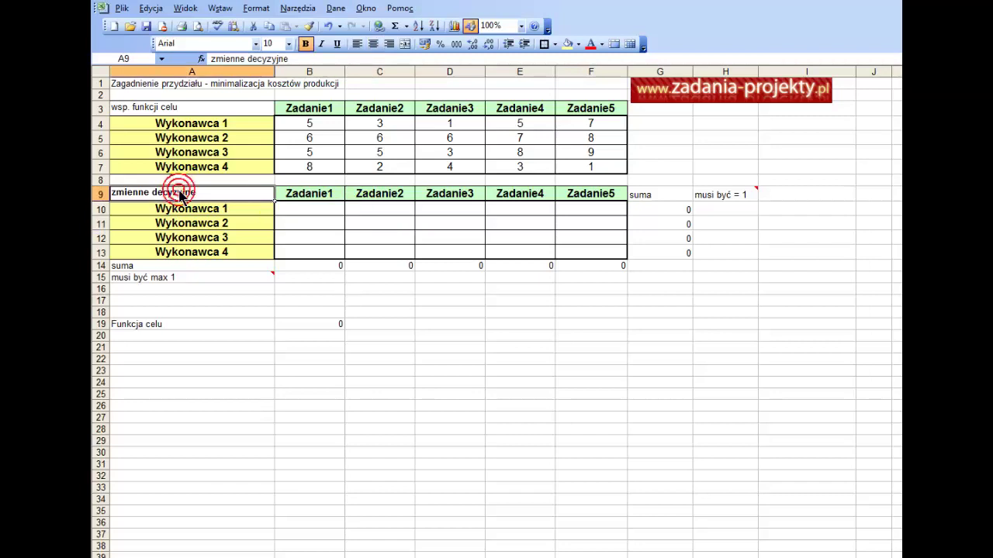
pyautogui.moveTo(334, 214); pyautogui.dragTo(600, 259)
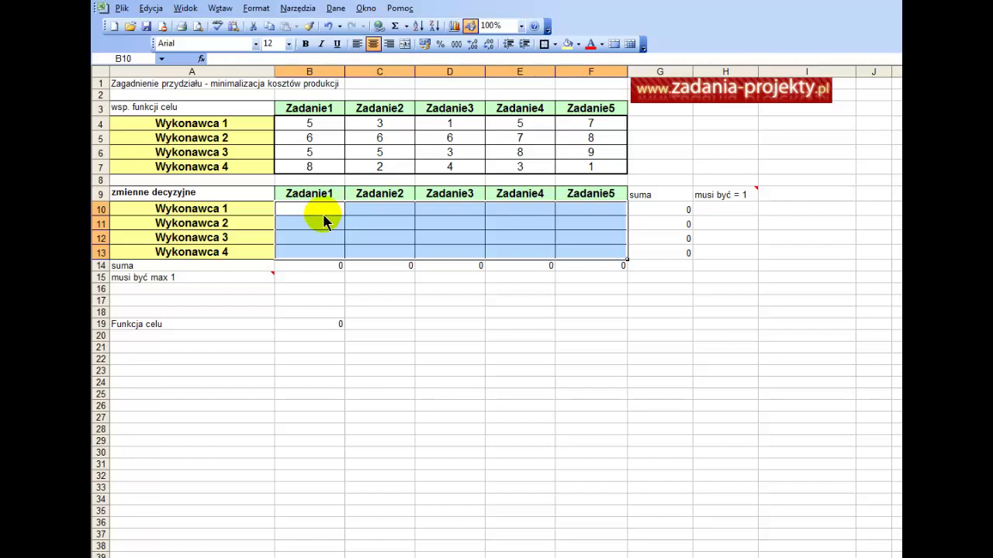
pyautogui.click(390, 232)
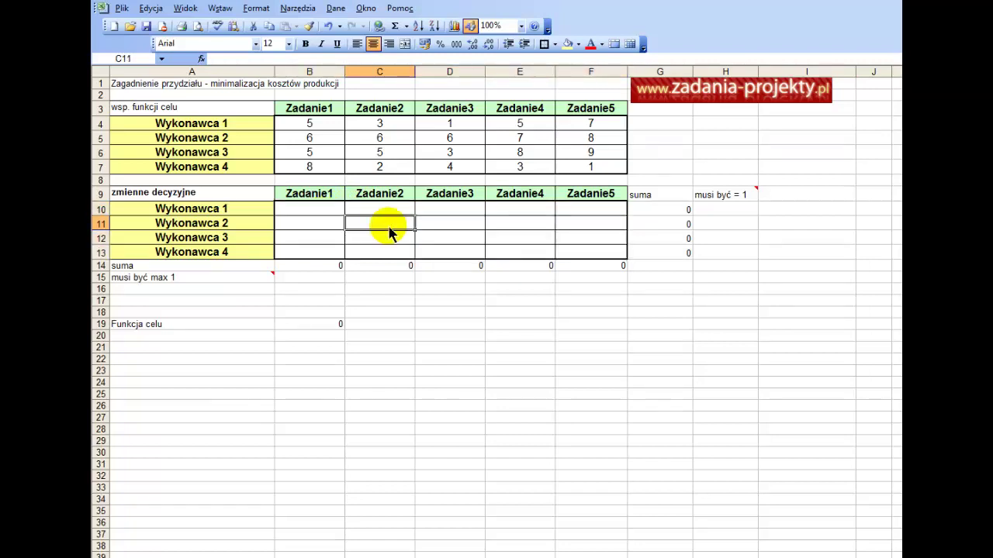
pyautogui.click(293, 272)
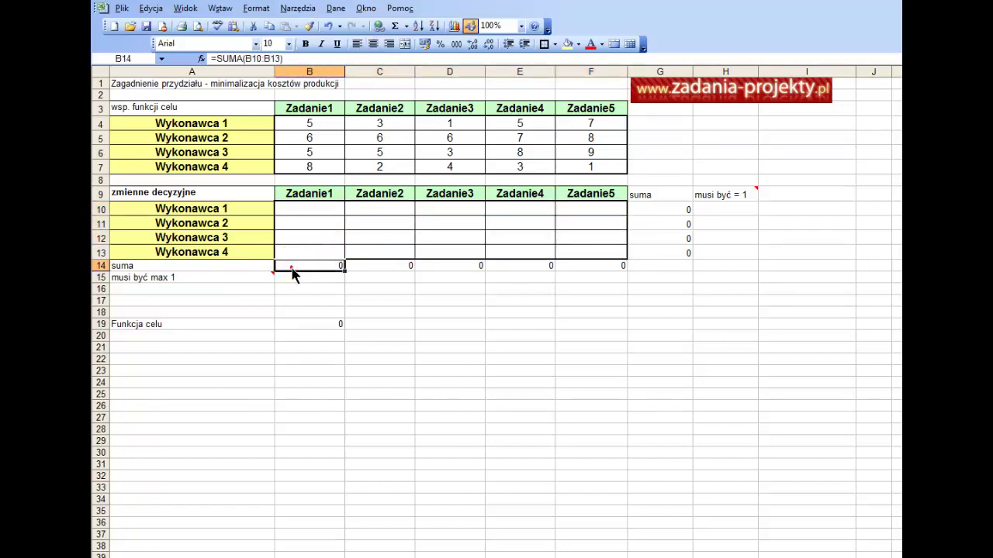
pyautogui.doubleClick(294, 271)
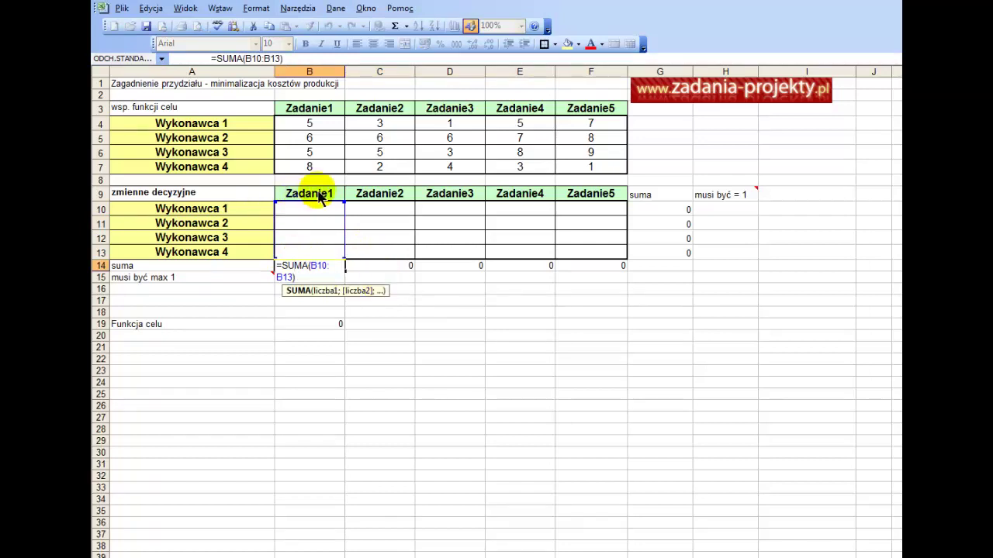
pyautogui.moveTo(321, 195); pyautogui.dragTo(324, 200)
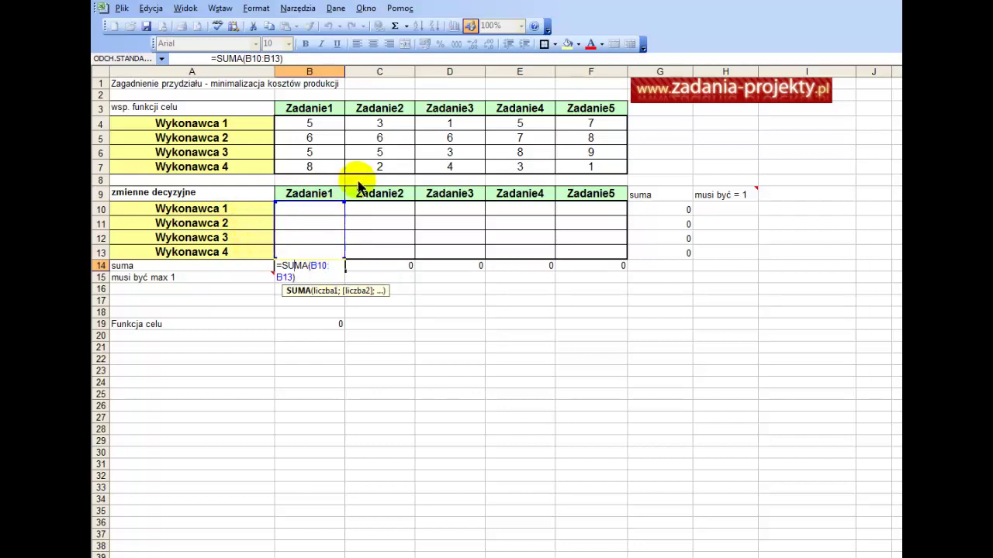
pyautogui.press('Return')
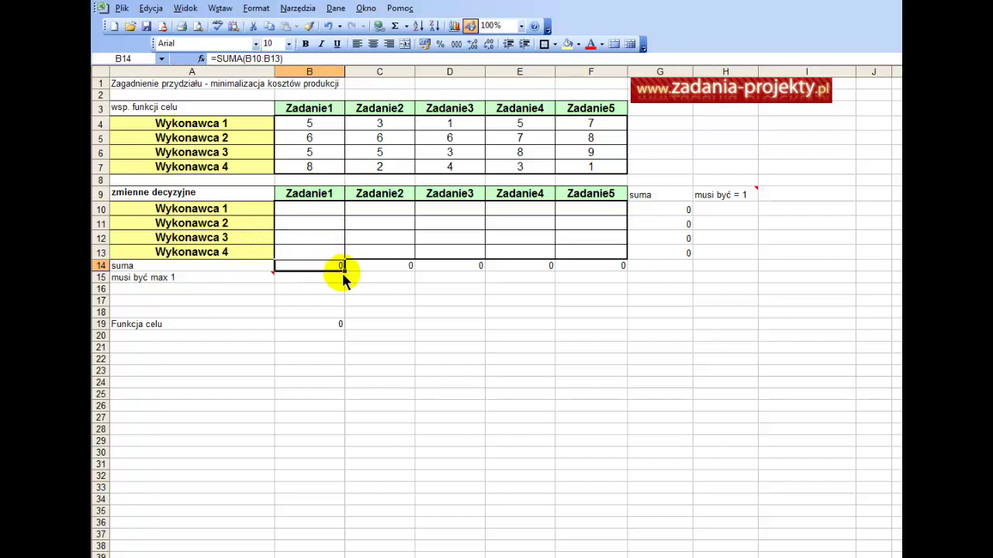
# - Copy the column sum formula from B14 across to F14 and check the formula in F14
pyautogui.moveTo(346, 273); pyautogui.dragTo(545, 273)
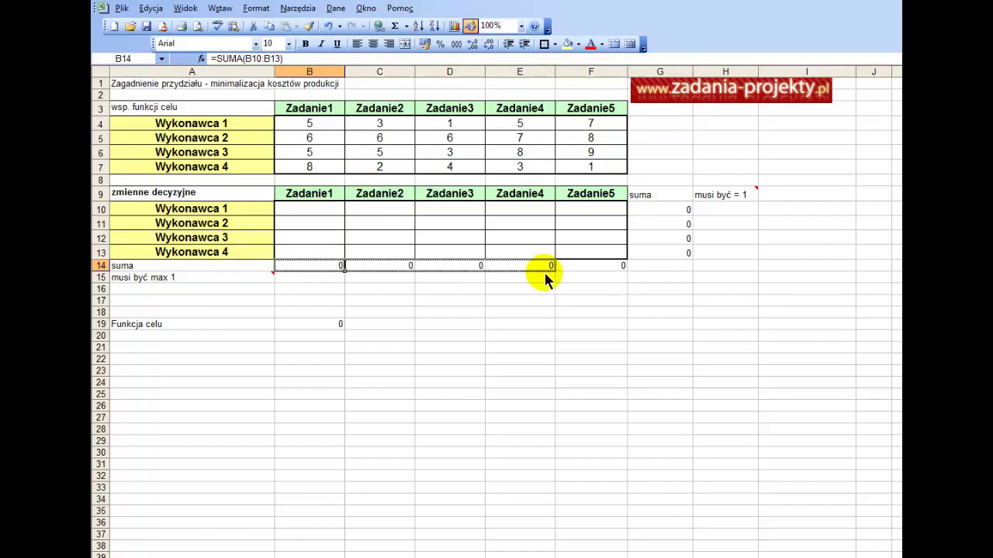
pyautogui.moveTo(607, 275); pyautogui.dragTo(597, 273)
pyautogui.click(578, 266)
pyautogui.doubleClick(582, 264)
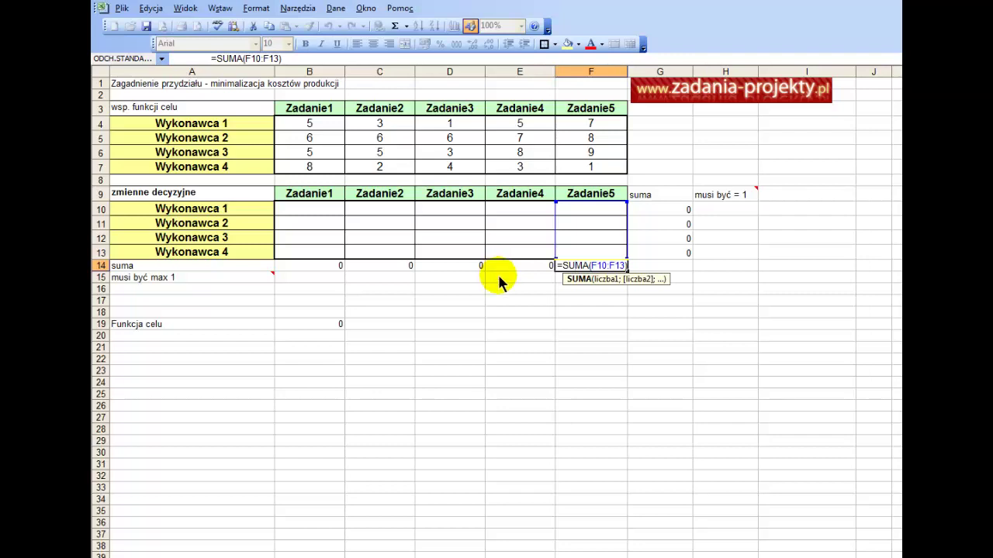
pyautogui.press('Escape')
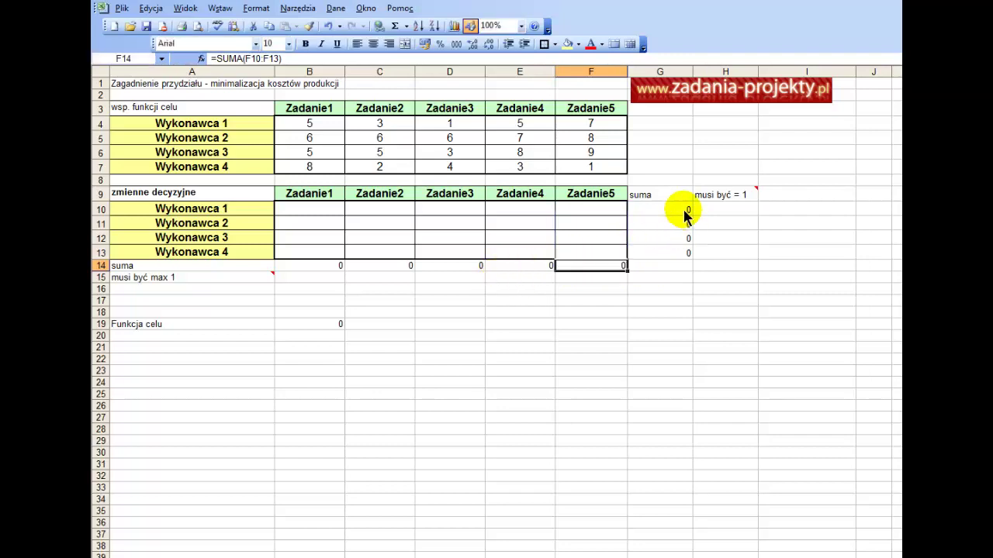
# - Sum the Wykonawca 1 decision variables B10:F10 in G10
pyautogui.click(685, 211)
pyautogui.hotkey('alt', '=')
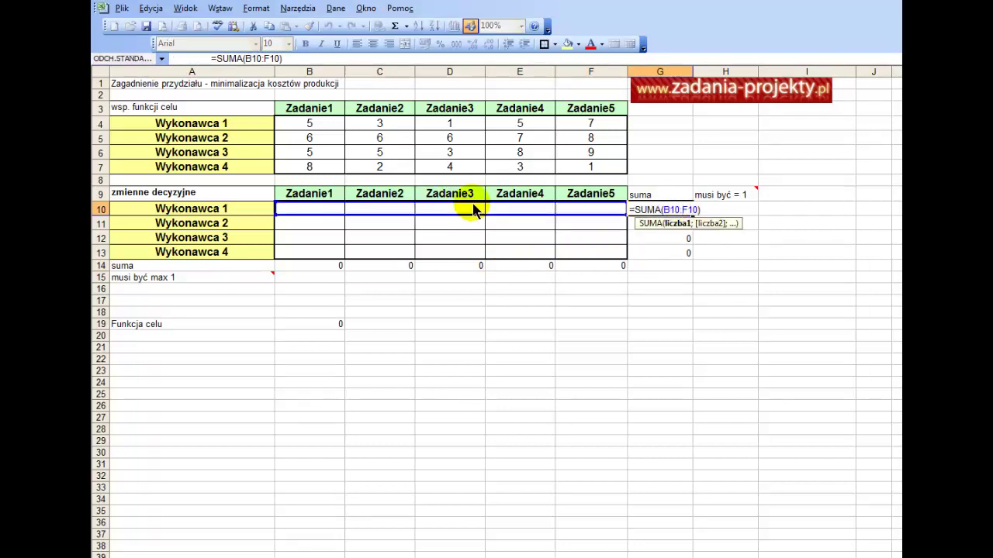
pyautogui.hotkey('ctrl', 'Return')
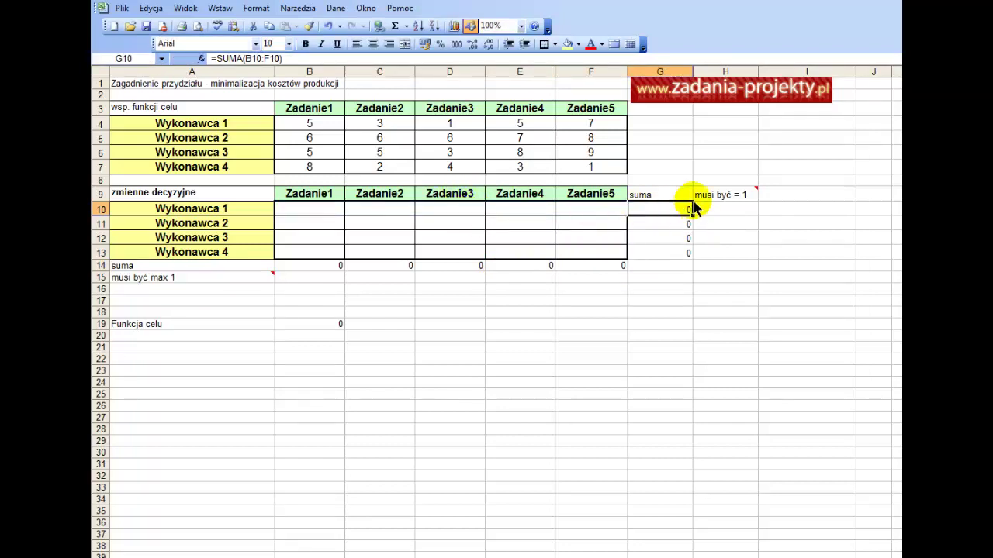
pyautogui.moveTo(707, 201)
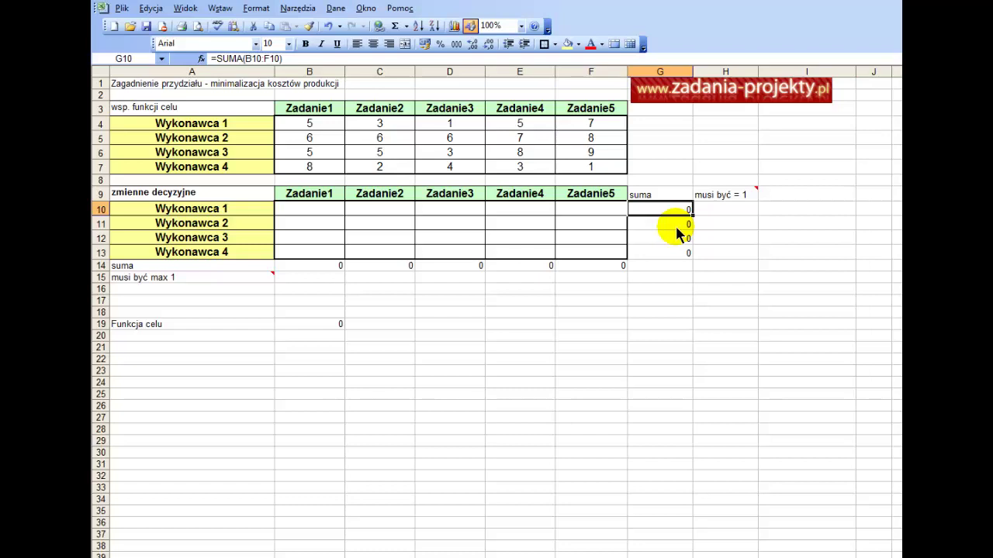
# - Move the Funkcja celu label and its formula up to row 17
pyautogui.click(306, 266)
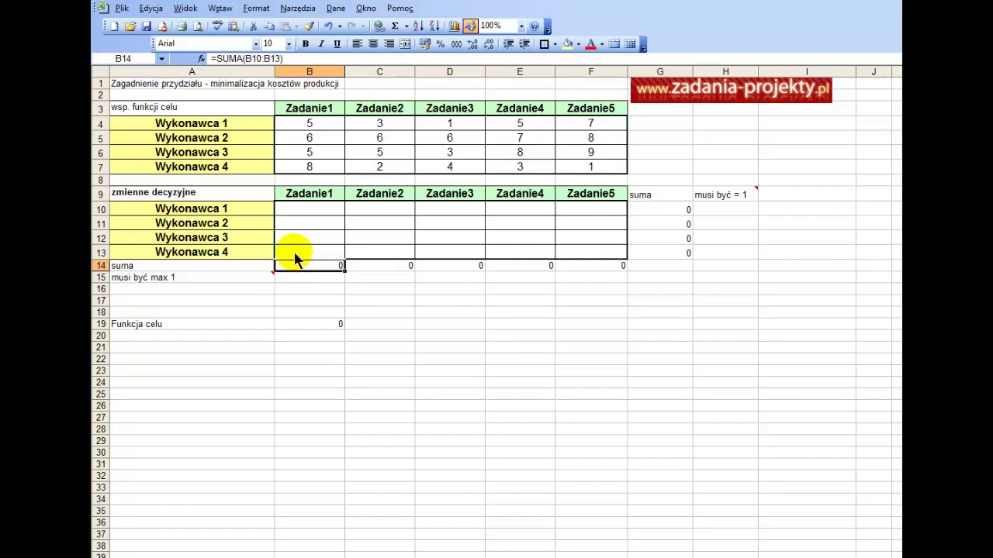
pyautogui.moveTo(294, 330); pyautogui.dragTo(261, 303)
pyautogui.click(298, 306)
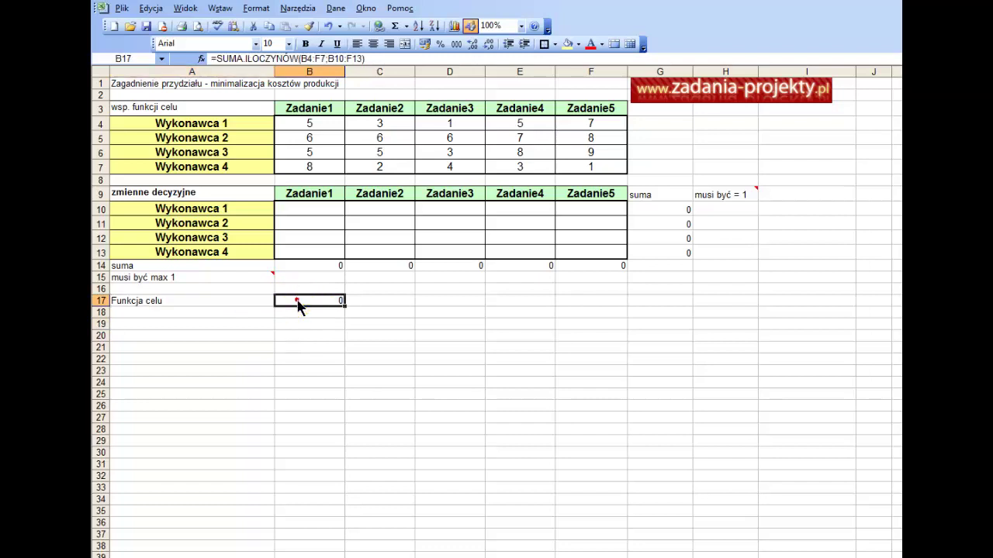
# - Examine the SUMA.ILOCZYNÓW formula in B17 and the two ranges it multiplies, B4:F7 and B10:F13
pyautogui.doubleClick(297, 306)
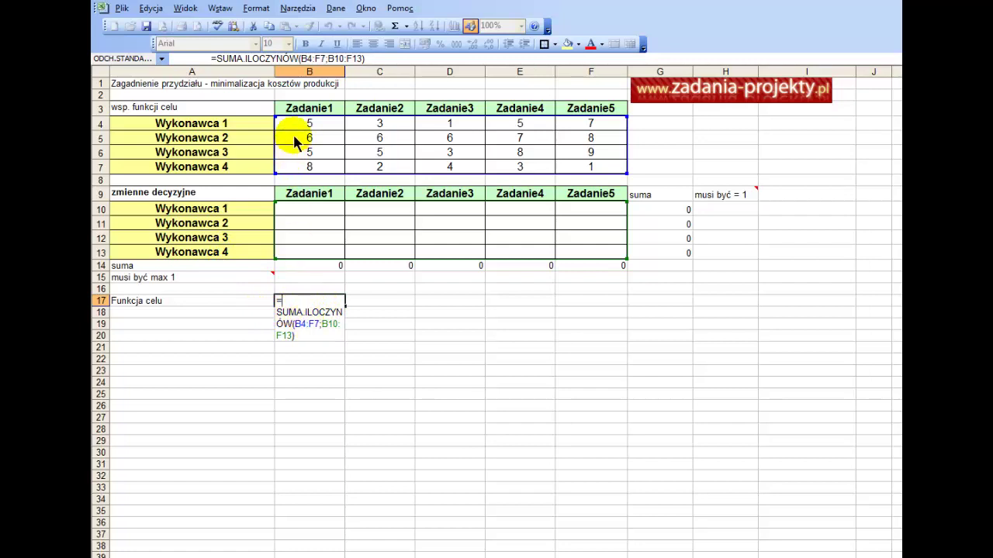
pyautogui.press('Escape')
pyautogui.moveTo(295, 128); pyautogui.dragTo(567, 163)
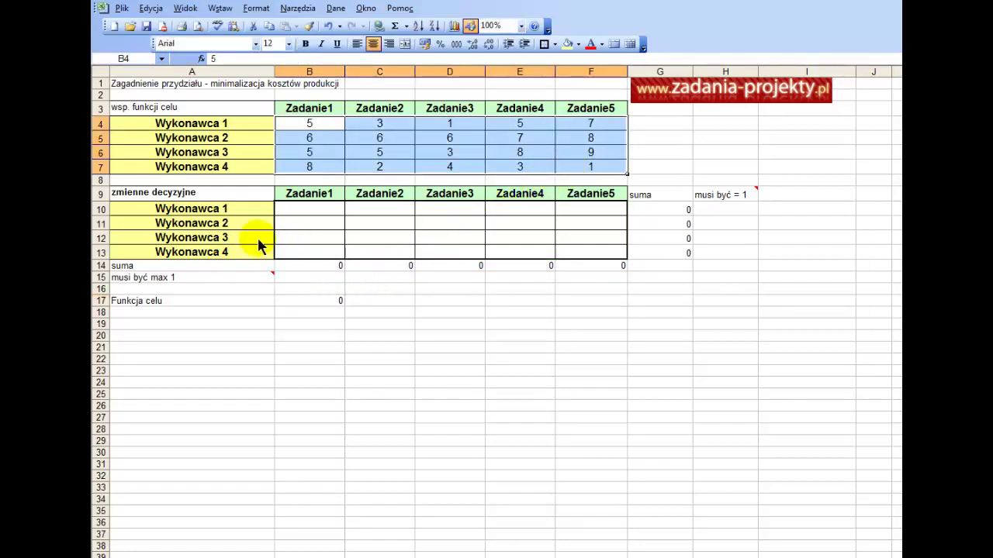
pyautogui.moveTo(301, 208); pyautogui.dragTo(563, 256)
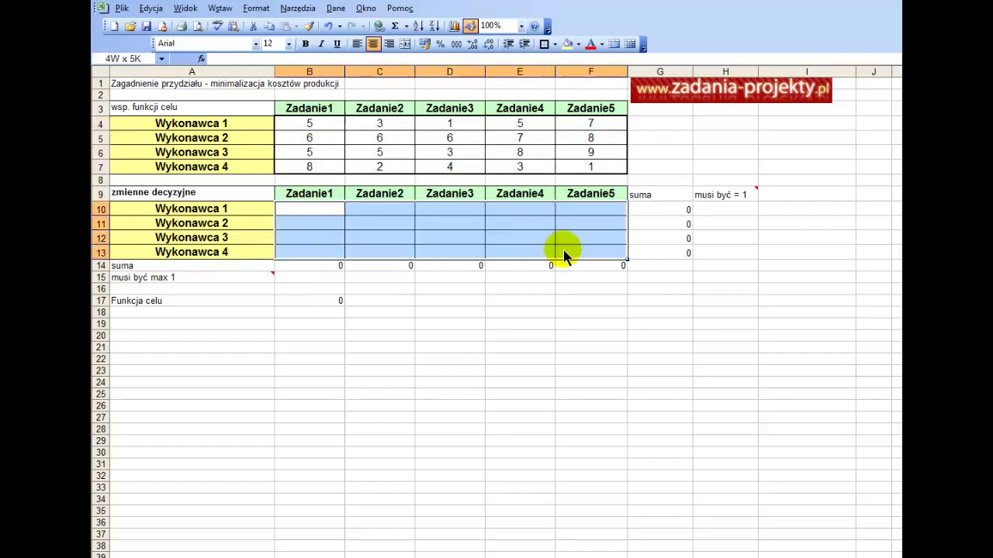
pyautogui.doubleClick(312, 298)
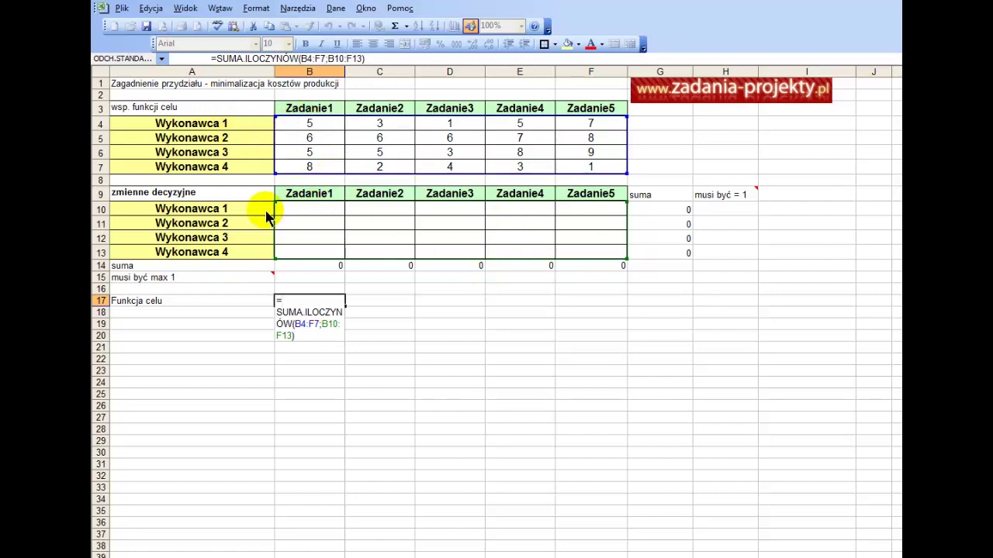
pyautogui.press('Return')
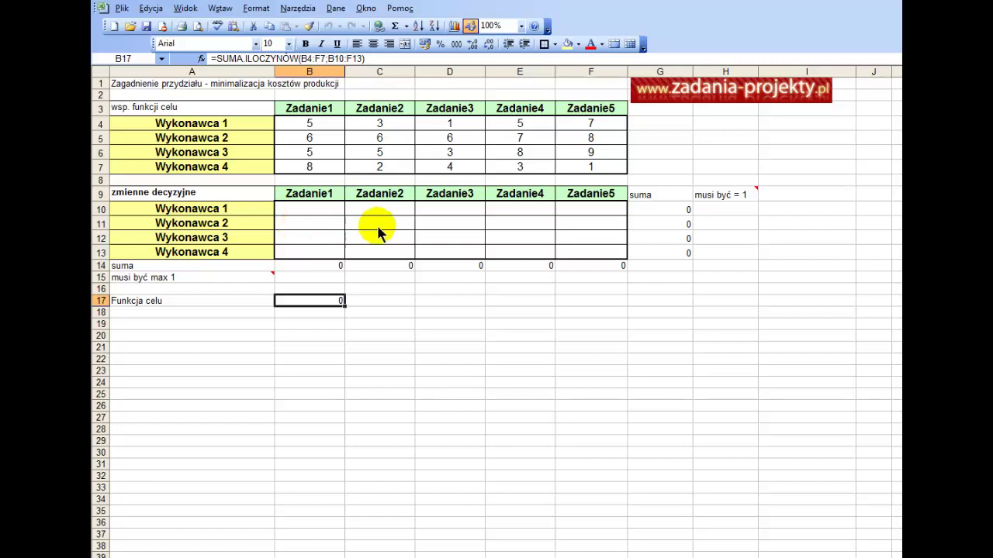
# - Check in the list of available add-ins whether Dodatek Solver is enabled, and close the list
pyautogui.click(310, 11)
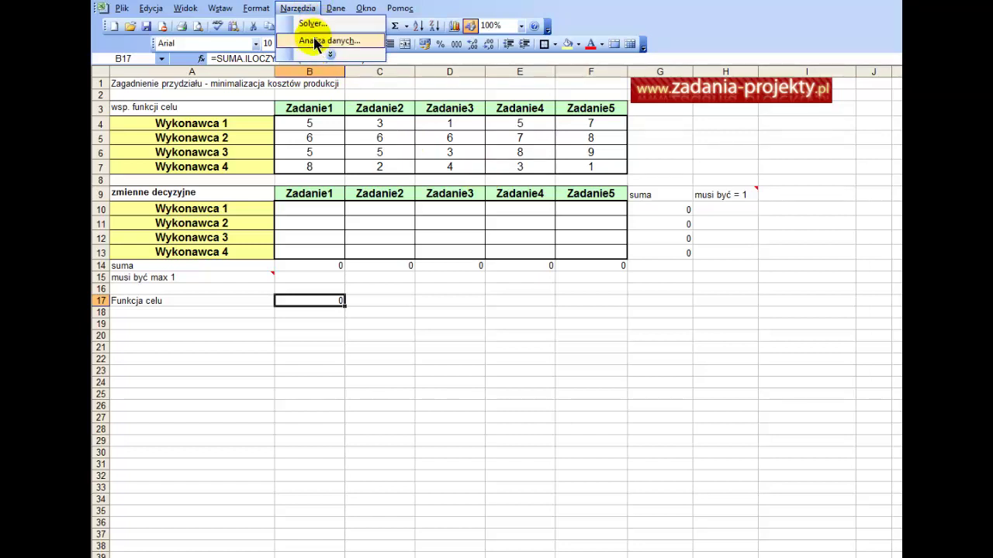
pyautogui.click(314, 55)
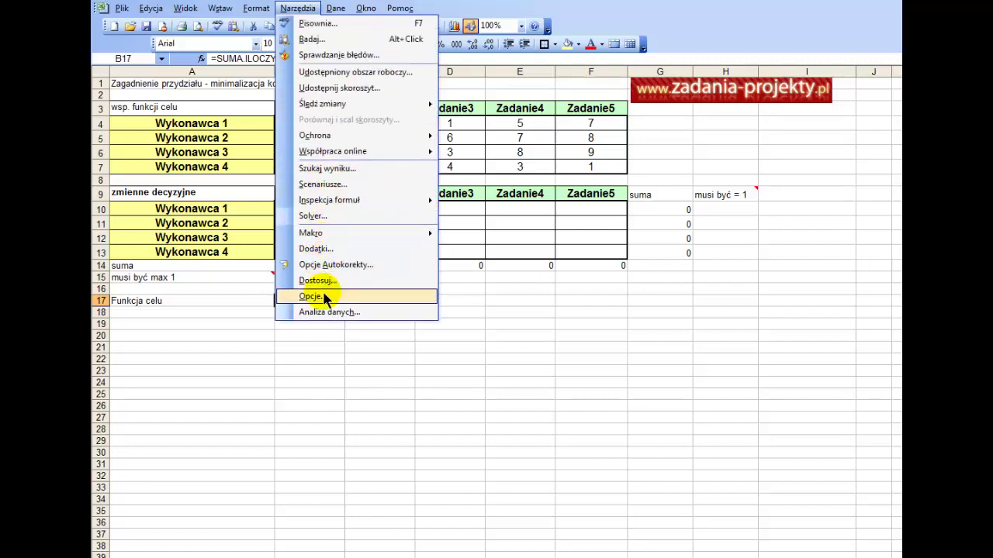
pyautogui.click(329, 249)
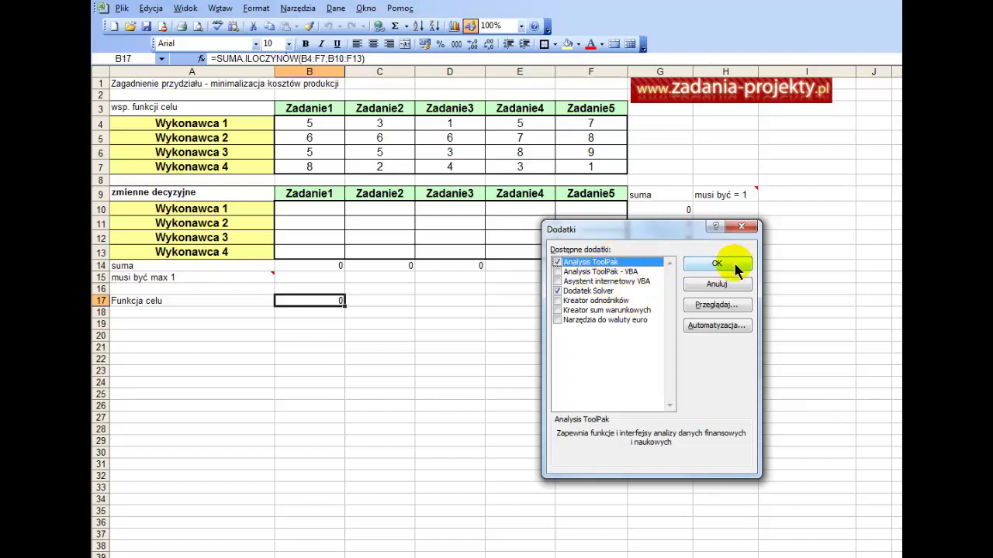
pyautogui.click(741, 227)
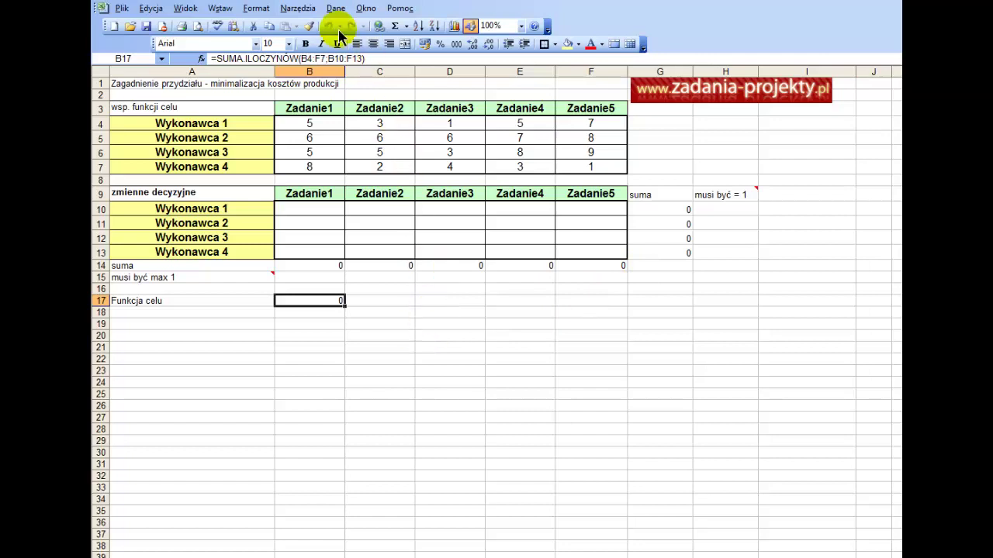
# - Open Solver, set the target cell to the objective function $B$17 and choose Min as the optimisation goal
pyautogui.click(297, 9)
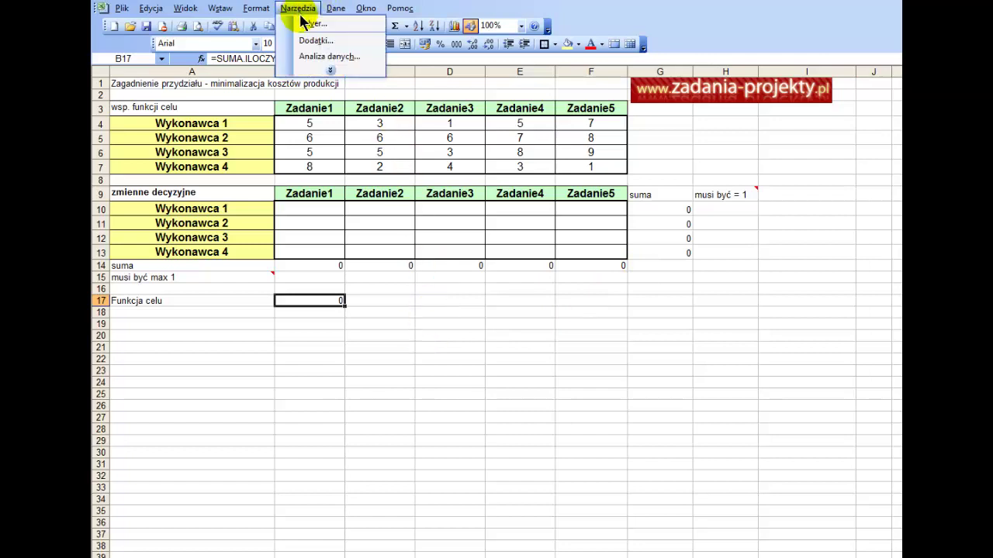
pyautogui.click(298, 9)
pyautogui.click(297, 9)
pyautogui.click(303, 24)
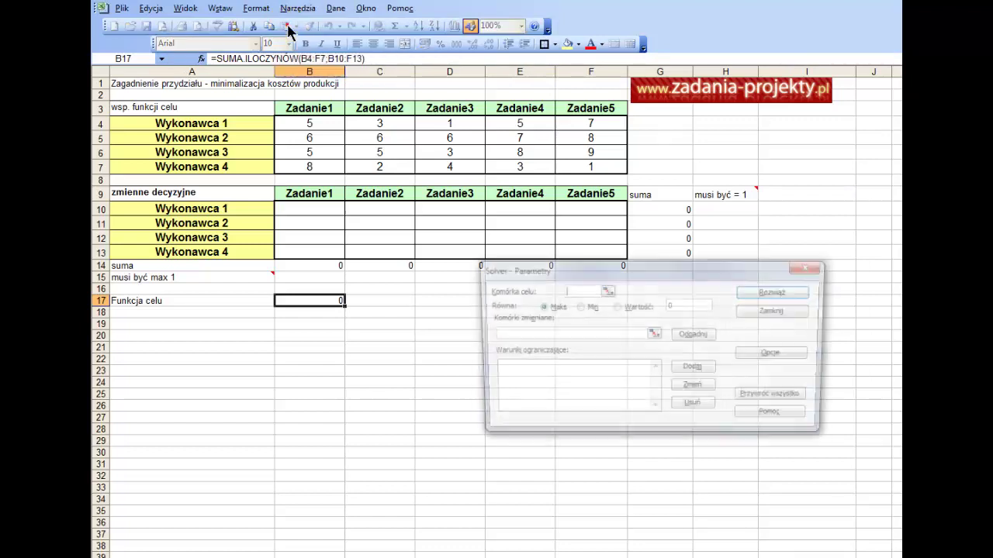
pyautogui.moveTo(560, 273); pyautogui.dragTo(443, 336)
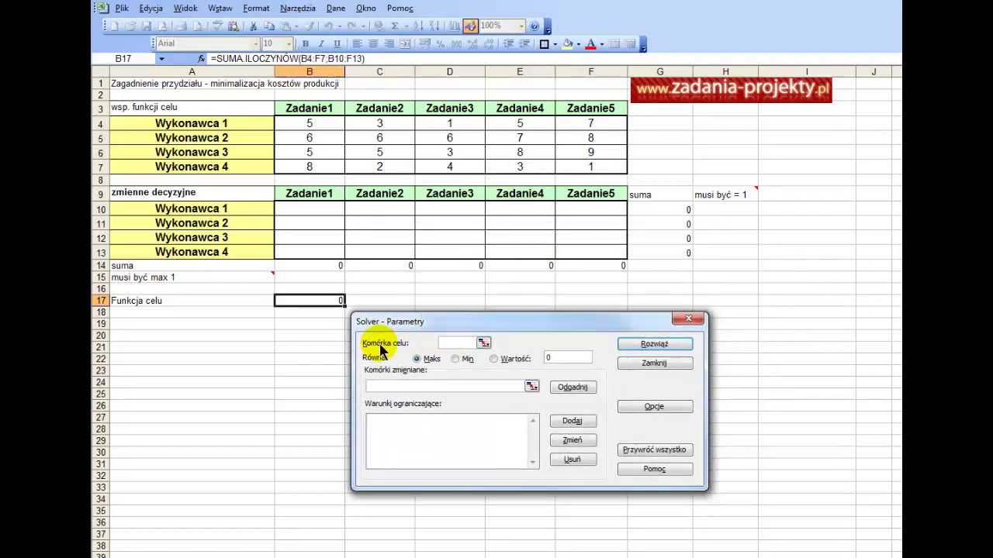
pyautogui.click(483, 343)
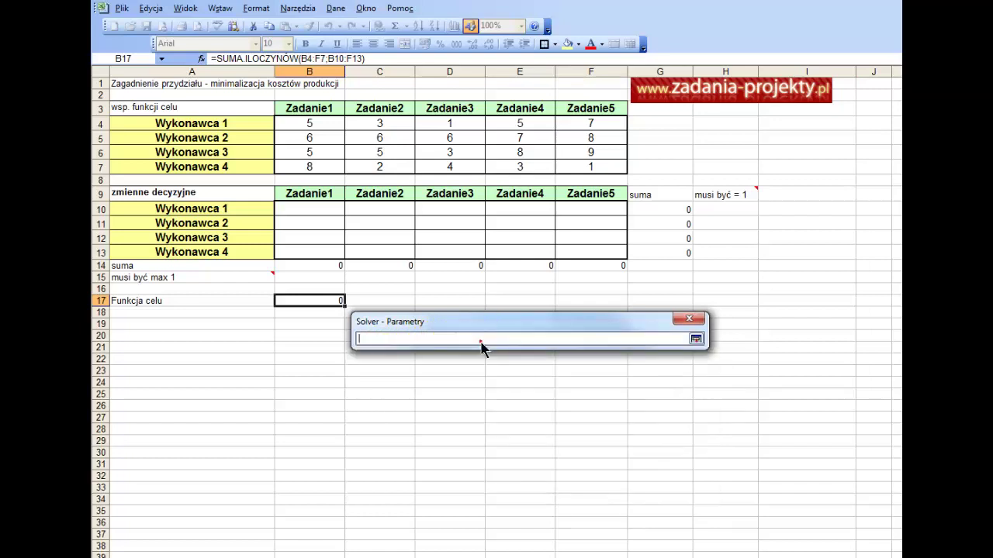
pyautogui.click(299, 304)
pyautogui.click(696, 339)
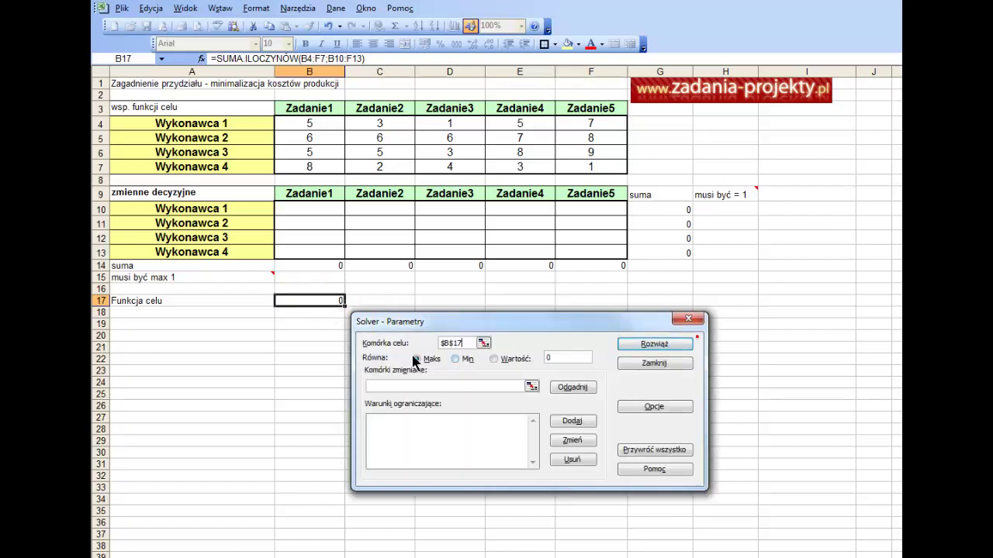
pyautogui.click(461, 362)
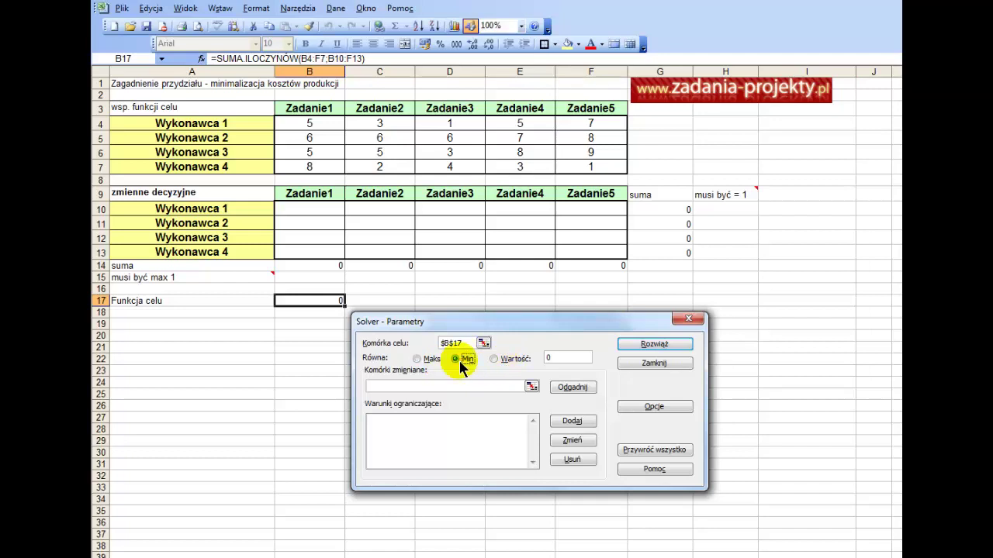
# - Set Solver's changing cells to the decision variable range $B$10:$F$13
pyautogui.click(530, 386)
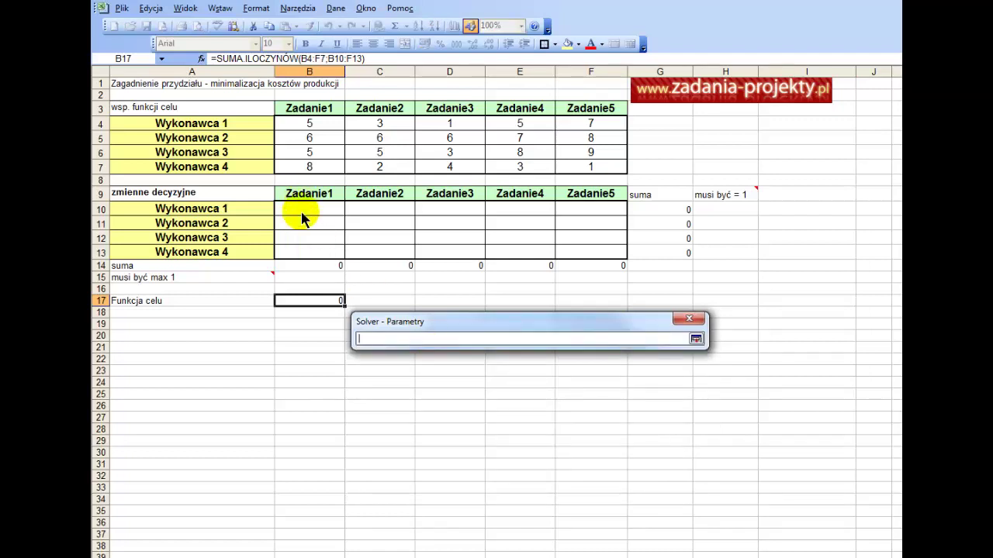
pyautogui.moveTo(301, 211); pyautogui.dragTo(576, 255)
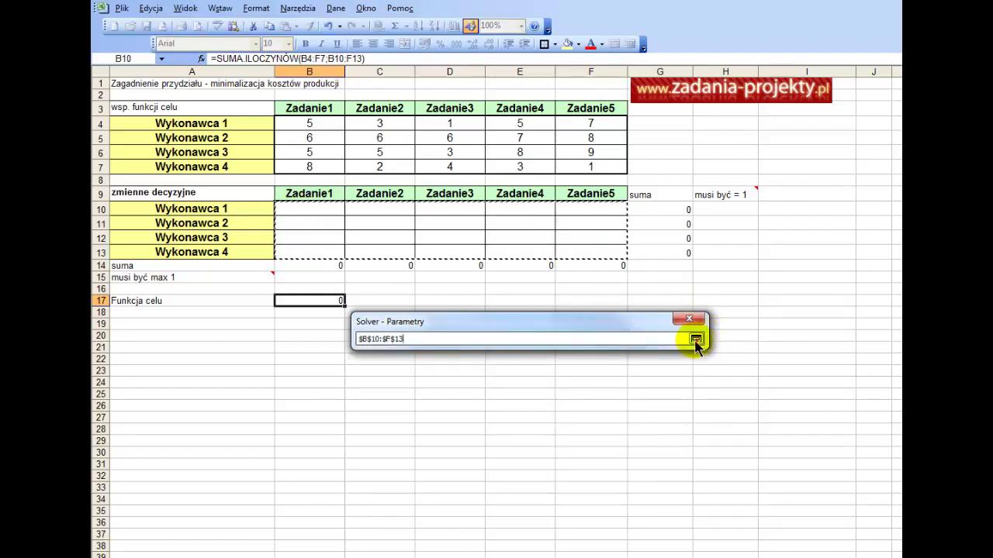
pyautogui.click(696, 339)
pyautogui.click(523, 387)
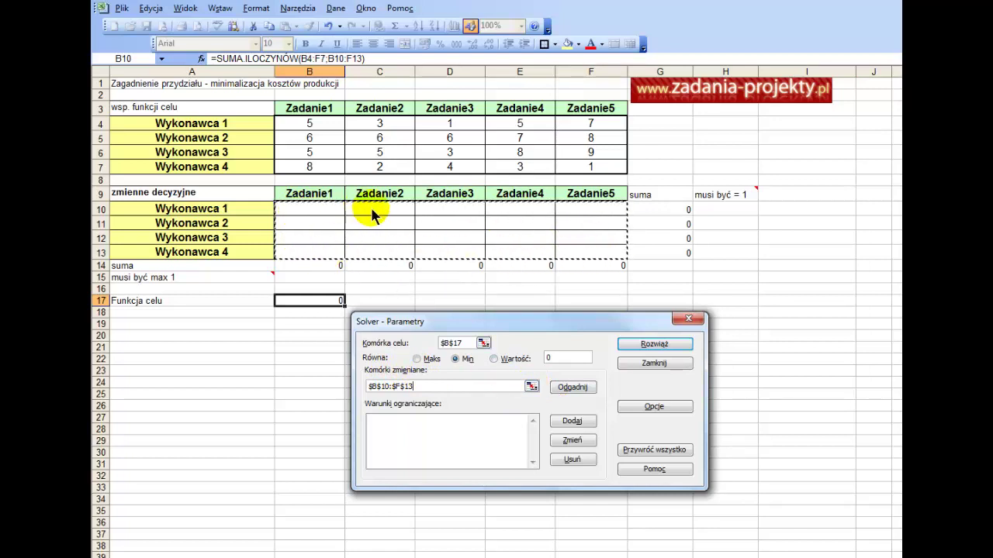
pyautogui.click(570, 421)
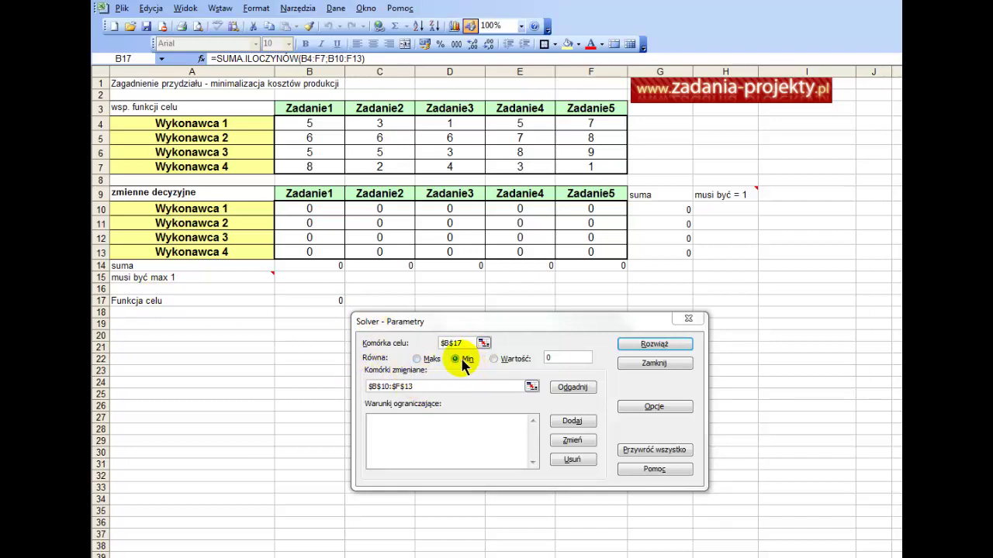
pyautogui.click(448, 388)
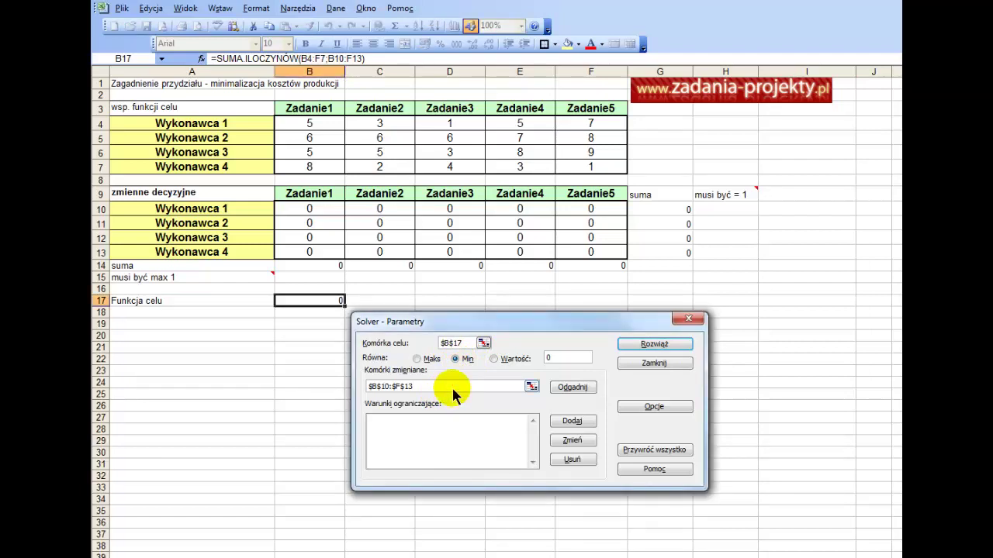
# - Add a Solver constraint that makes the decision variables $B$10:$F$13 binary (bin), with $F$16 as the constraint reference
pyautogui.click(573, 422)
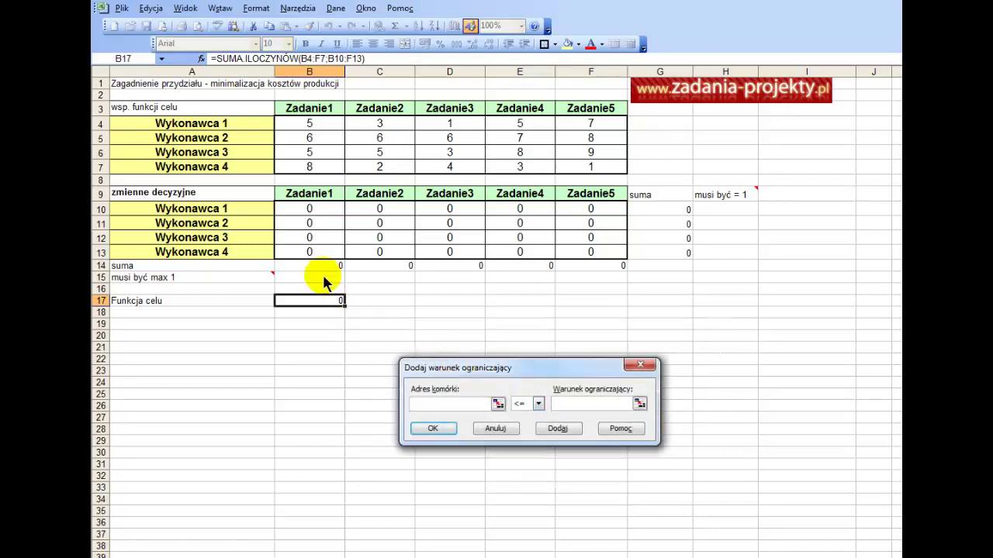
pyautogui.click(317, 214)
pyautogui.moveTo(317, 220); pyautogui.dragTo(617, 263)
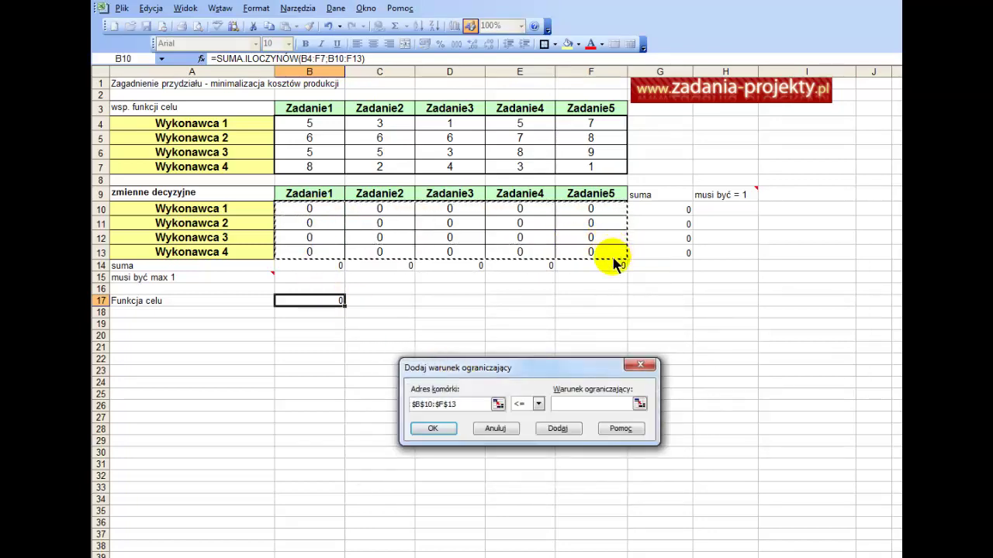
pyautogui.click(538, 404)
pyautogui.click(522, 452)
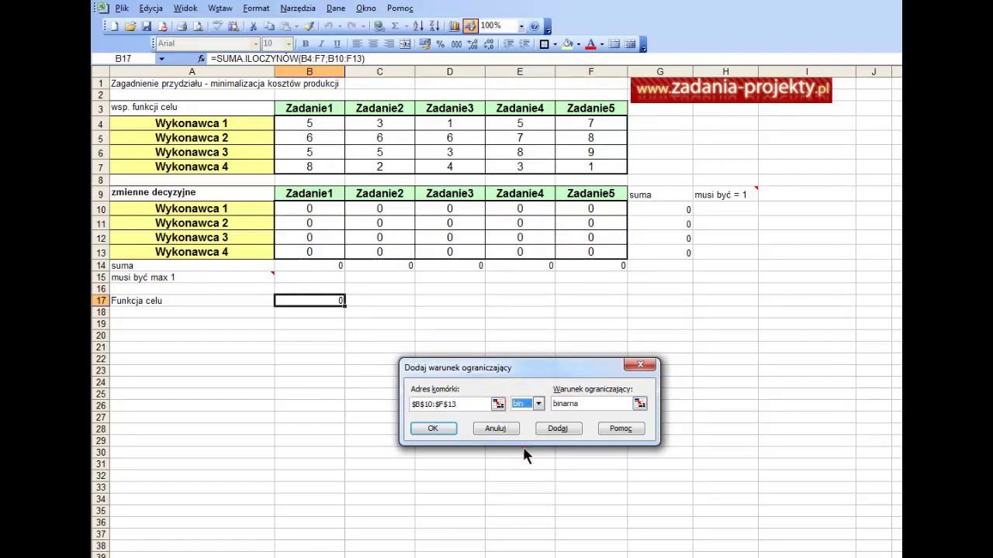
pyautogui.click(639, 403)
pyautogui.click(557, 292)
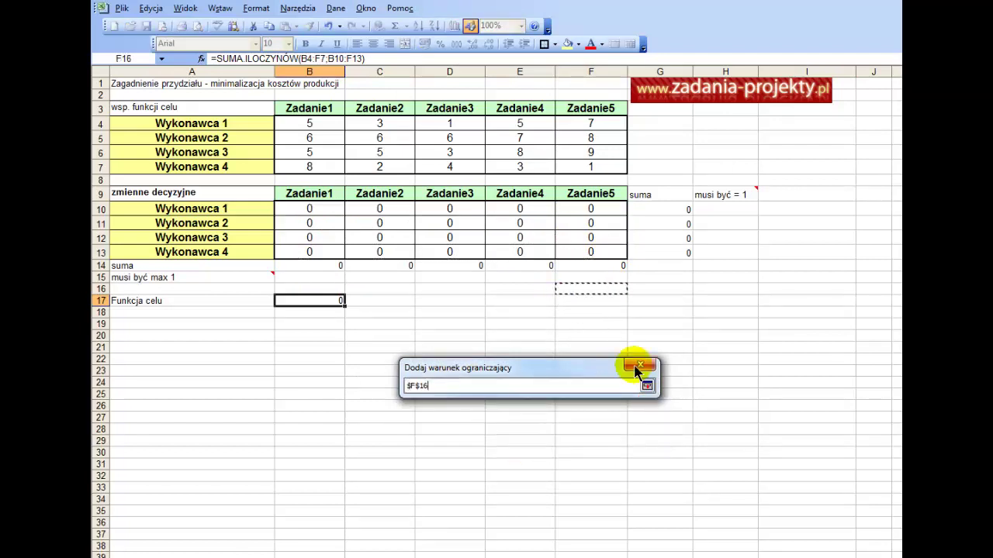
pyautogui.click(646, 386)
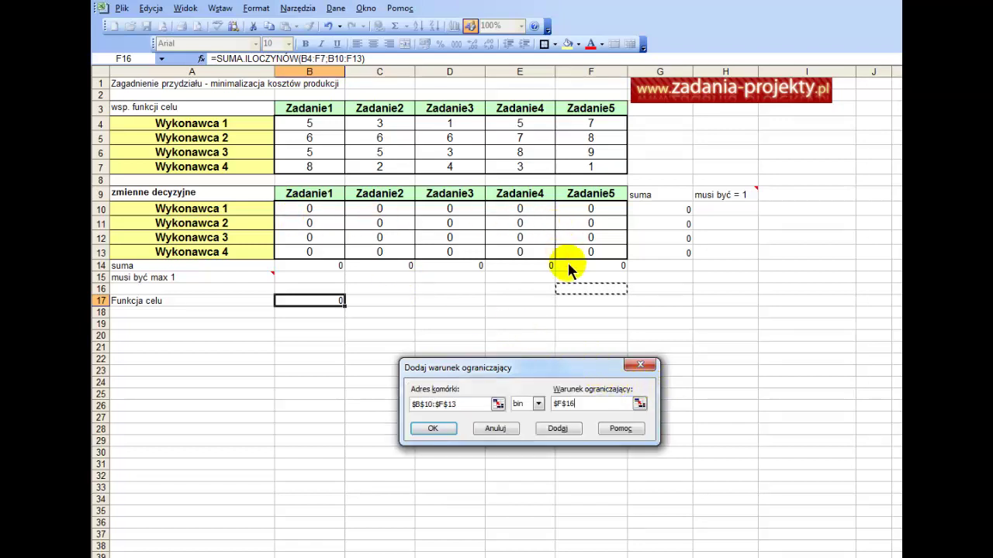
pyautogui.click(536, 404)
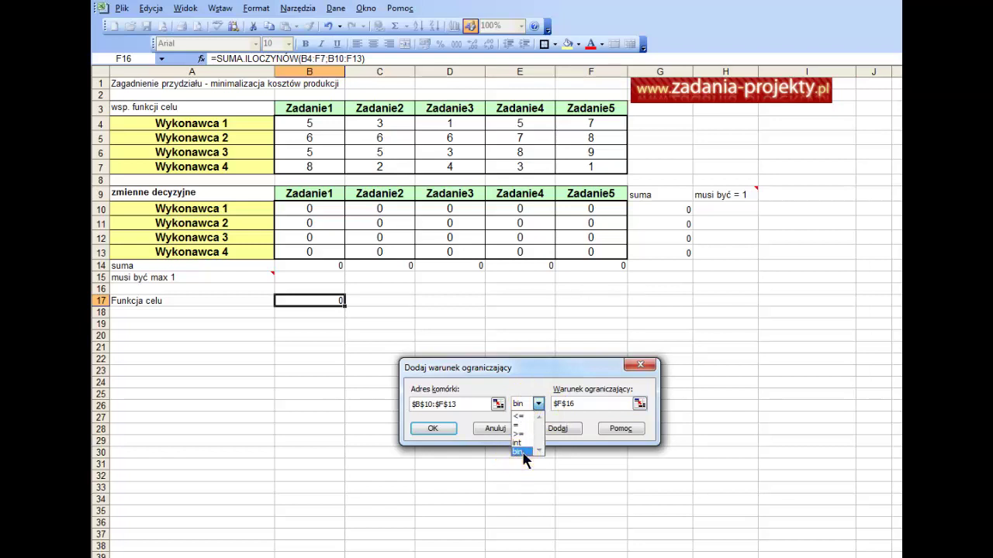
pyautogui.click(518, 452)
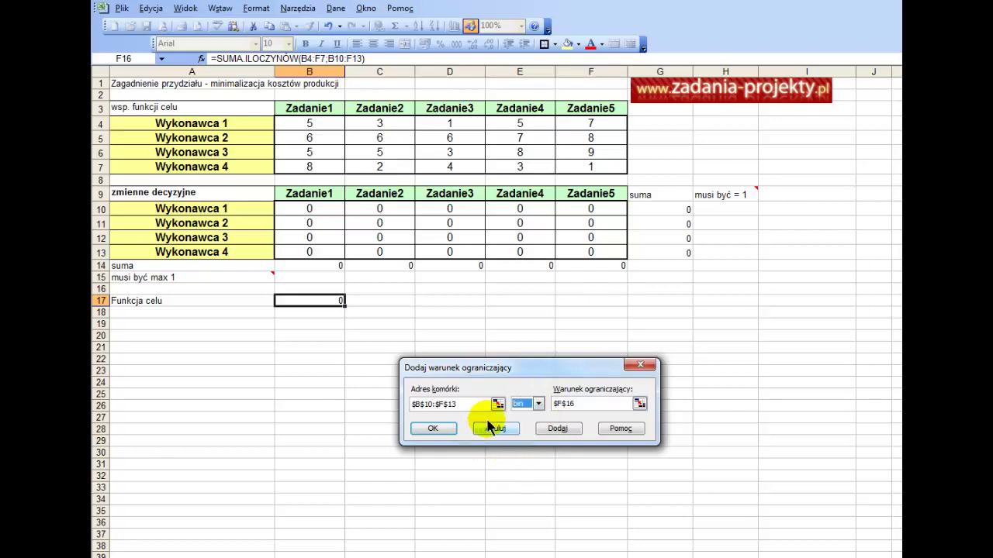
pyautogui.click(551, 431)
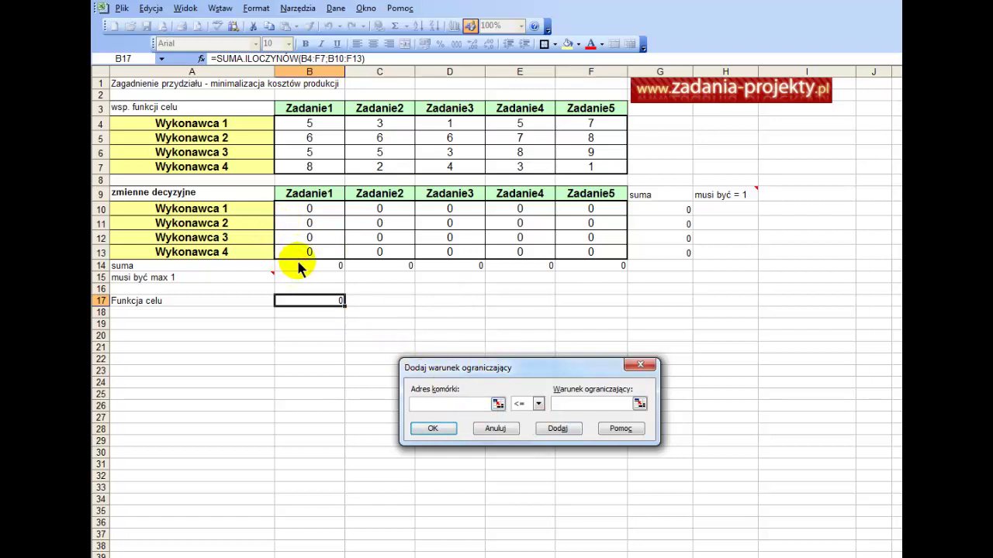
# - Add a constraint that keeps the task column sums $B$14:$F$14 less than or equal to 1
pyautogui.moveTo(299, 265); pyautogui.dragTo(603, 269)
pyautogui.click(560, 400)
pyautogui.write('1')
pyautogui.click(557, 428)
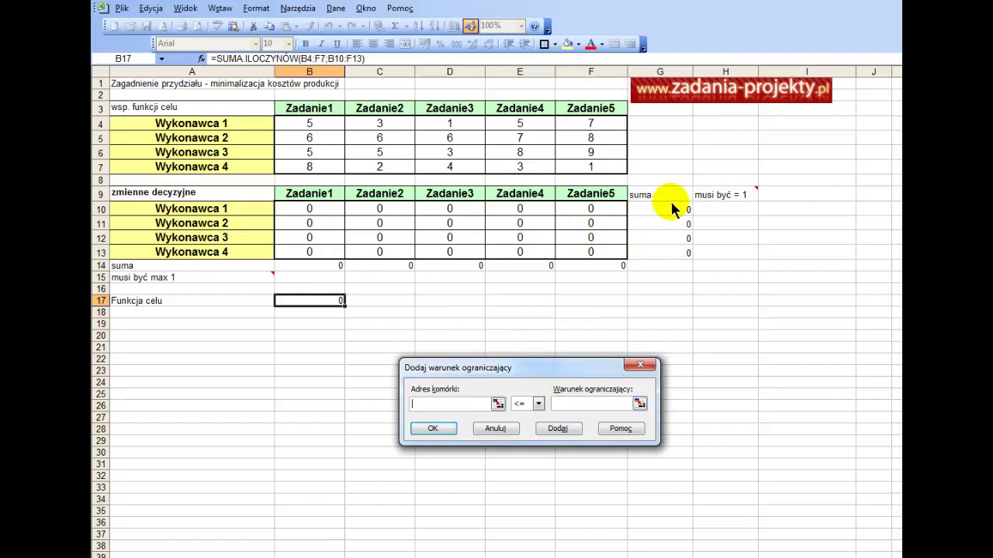
# - Add a constraint that the contractor row sums $G$10:$G$13 equal 1, and return to the Solver parameters
pyautogui.moveTo(670, 209); pyautogui.dragTo(671, 263)
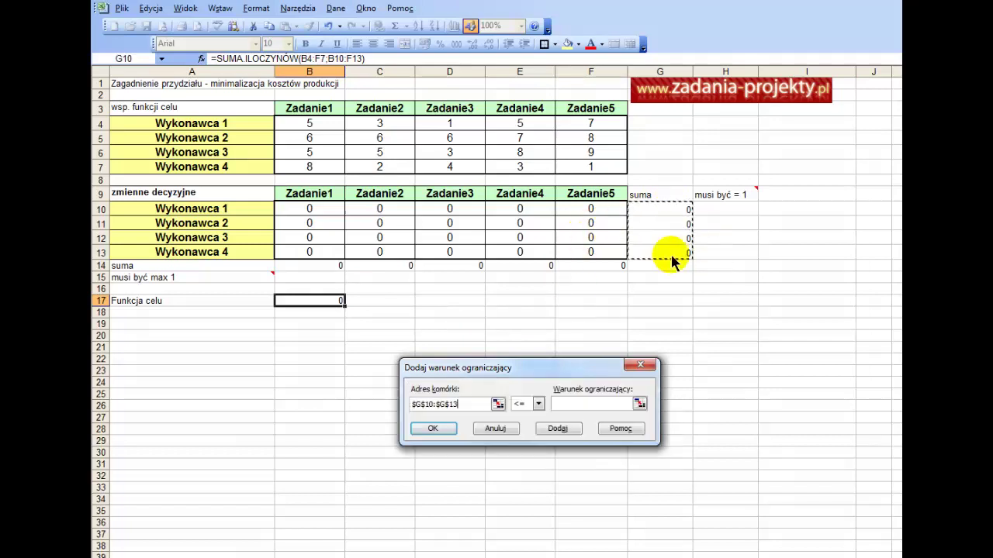
pyautogui.click(523, 404)
pyautogui.click(523, 425)
pyautogui.click(609, 405)
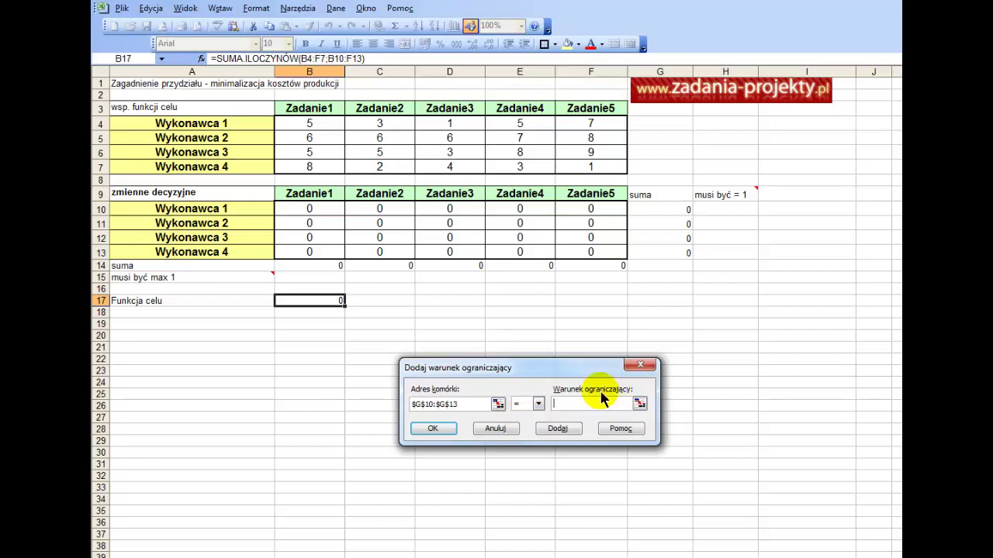
pyautogui.write('1')
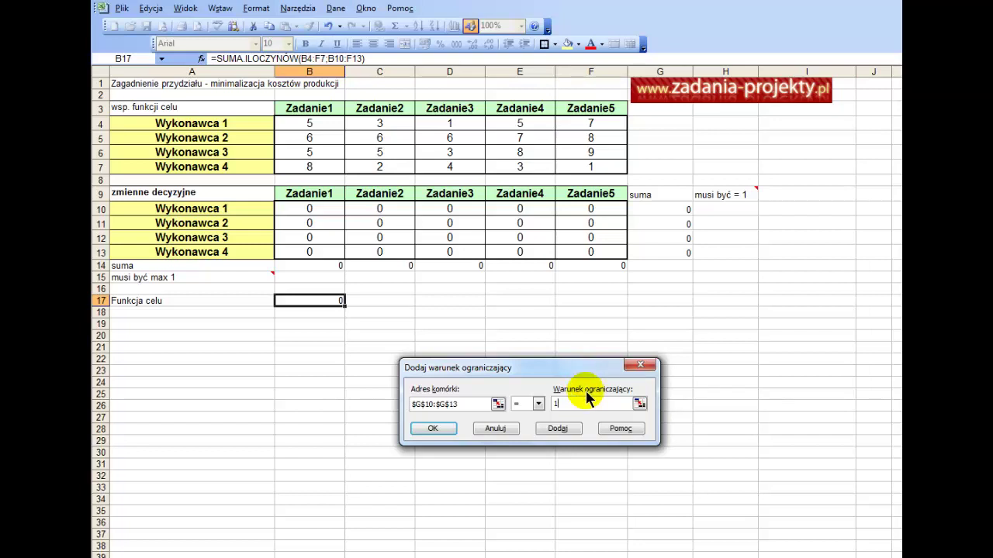
pyautogui.click(437, 429)
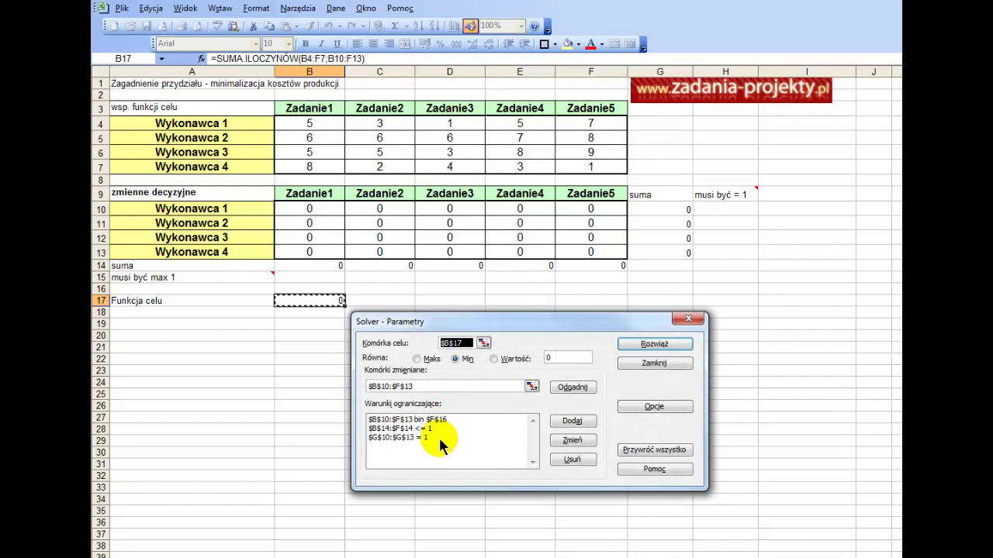
# - Review the three constraints one by one and run Solver, moving its results dialog closer to the tables
pyautogui.click(447, 423)
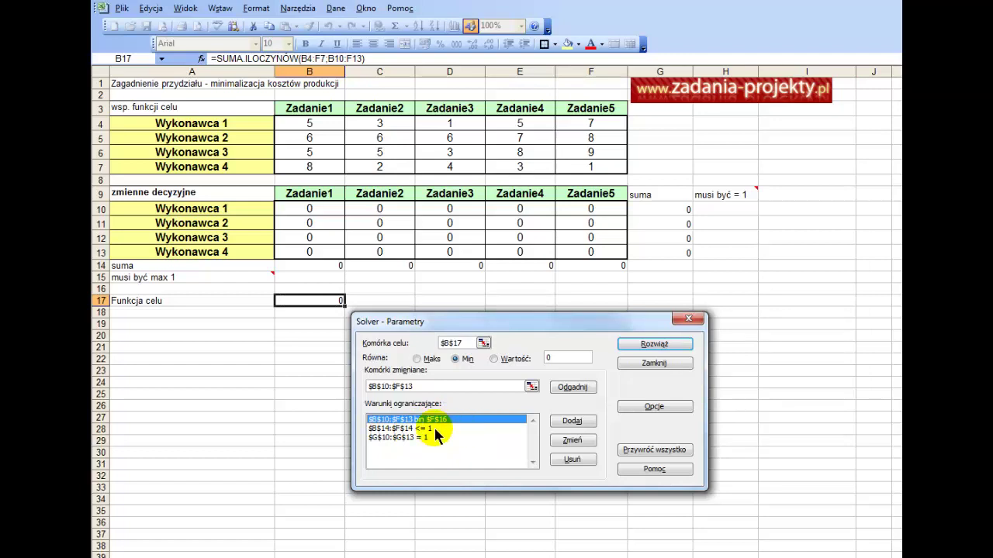
pyautogui.click(433, 430)
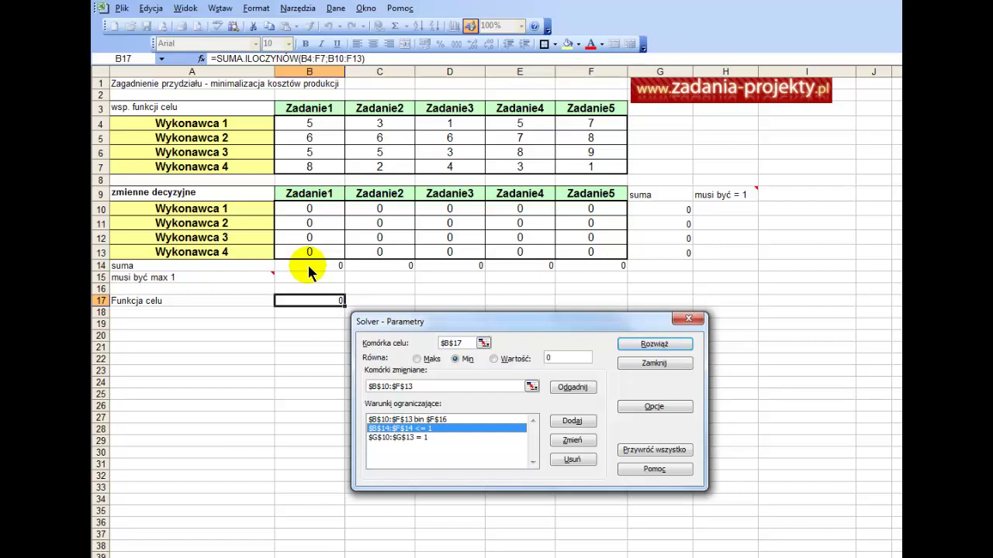
pyautogui.click(428, 439)
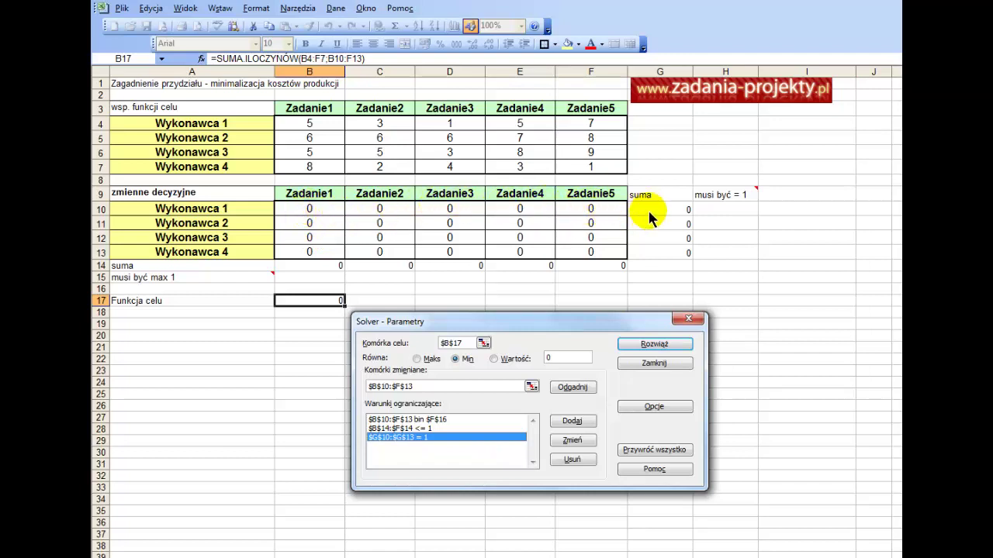
pyautogui.click(661, 349)
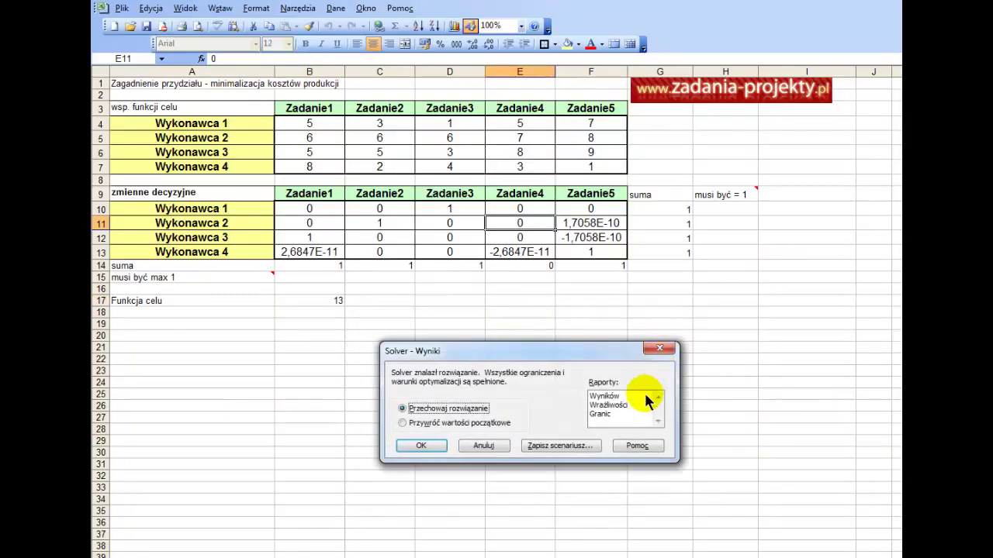
pyautogui.moveTo(458, 350); pyautogui.dragTo(470, 287)
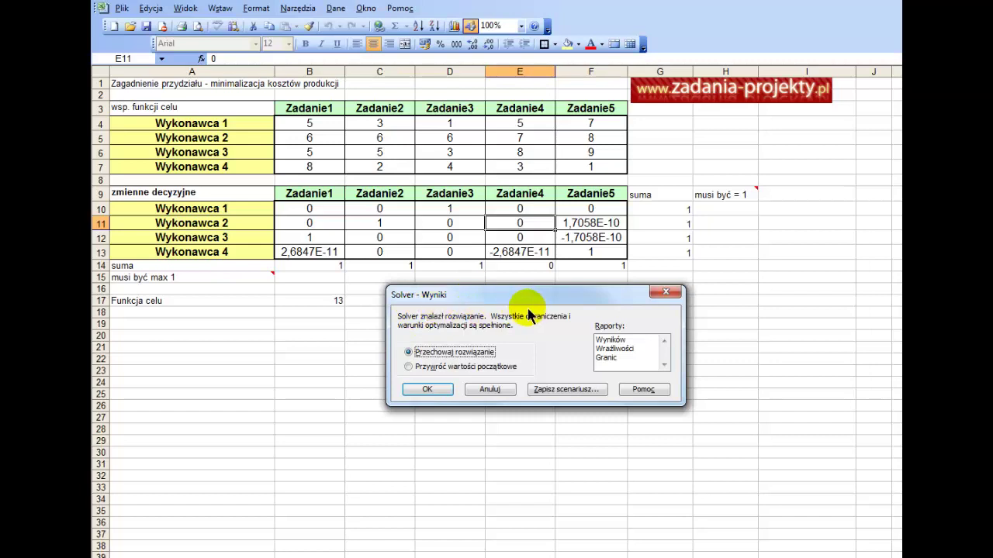
# - Keep the Solver solution and request the Wyników, Wrażliwości and Granic reports, dismissing the message about the reports
pyautogui.moveTo(625, 340); pyautogui.dragTo(617, 360)
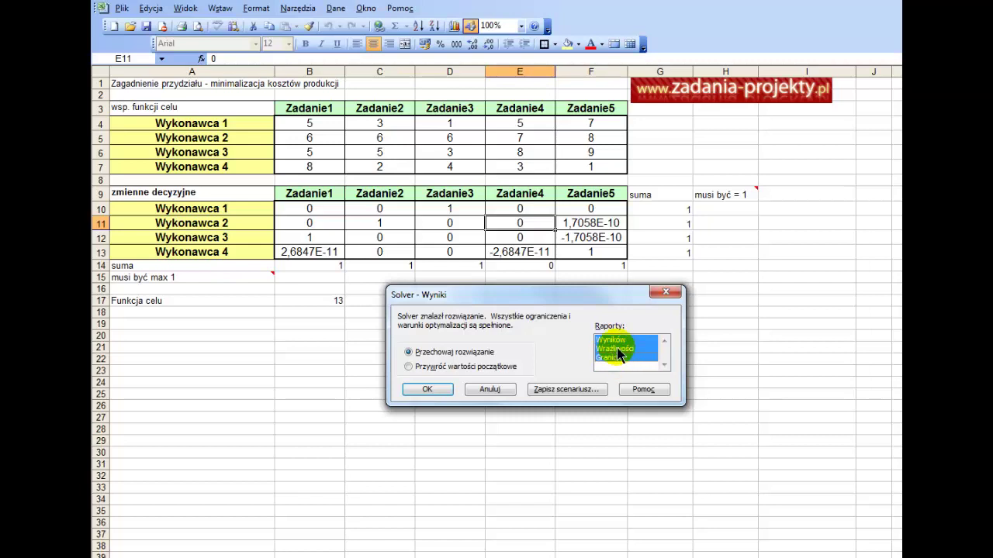
pyautogui.keyDown('ctrl'); pyautogui.click(617, 350); pyautogui.keyUp('ctrl')
pyautogui.keyDown('ctrl'); pyautogui.click(616, 358); pyautogui.keyUp('ctrl')
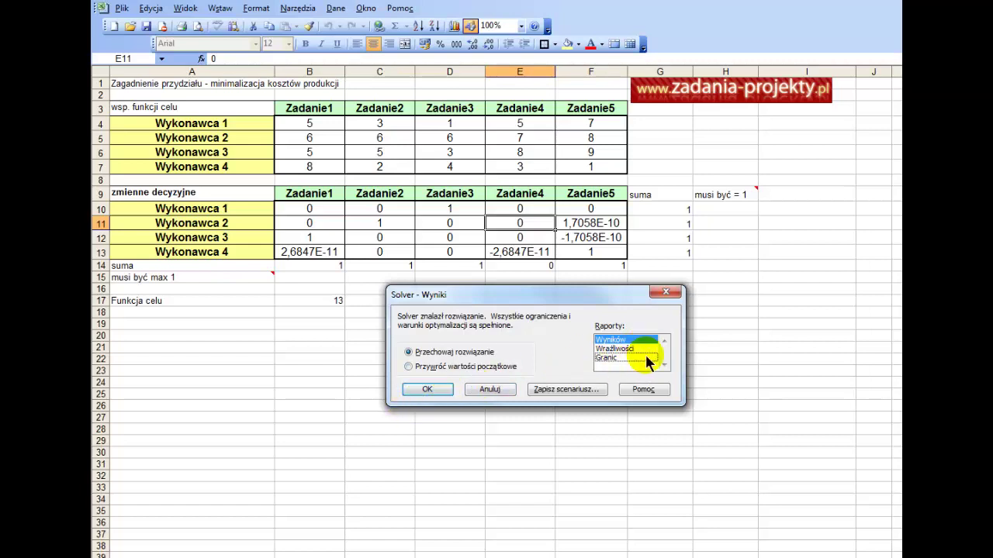
pyautogui.keyDown('ctrl'); pyautogui.click(648, 350); pyautogui.keyUp('ctrl')
pyautogui.click(610, 340)
pyautogui.keyDown('shift'); pyautogui.click(620, 357); pyautogui.keyUp('shift')
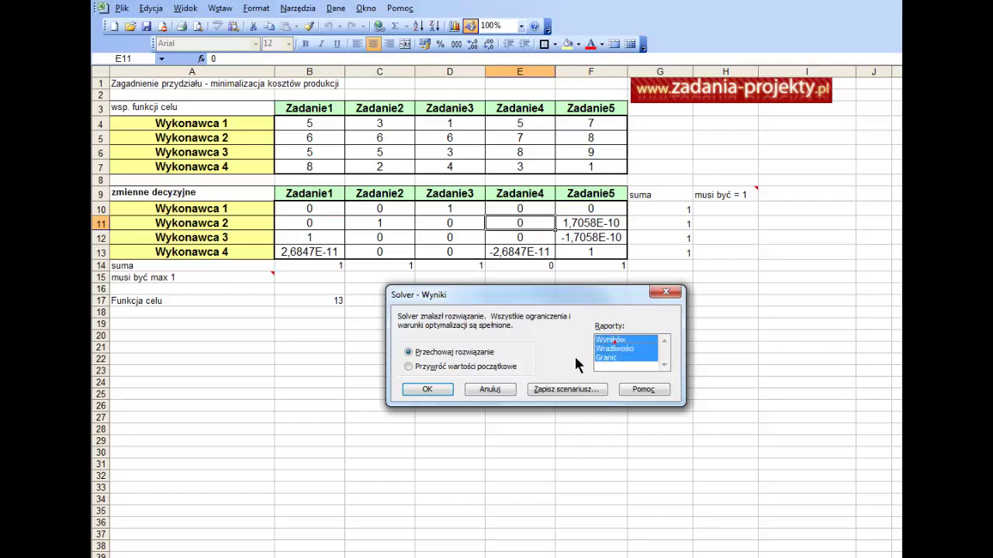
pyautogui.click(425, 390)
pyautogui.moveTo(746, 298); pyautogui.dragTo(546, 295)
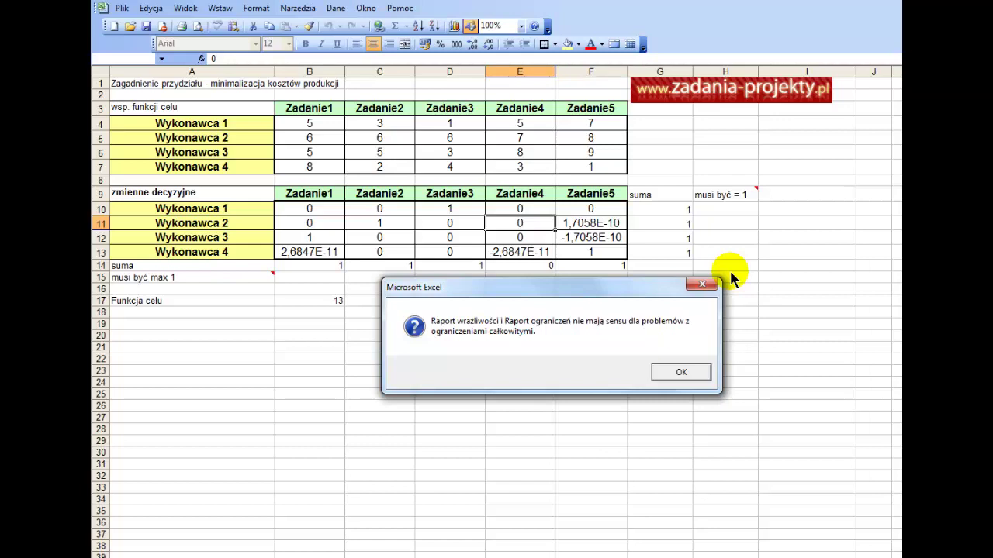
pyautogui.click(697, 370)
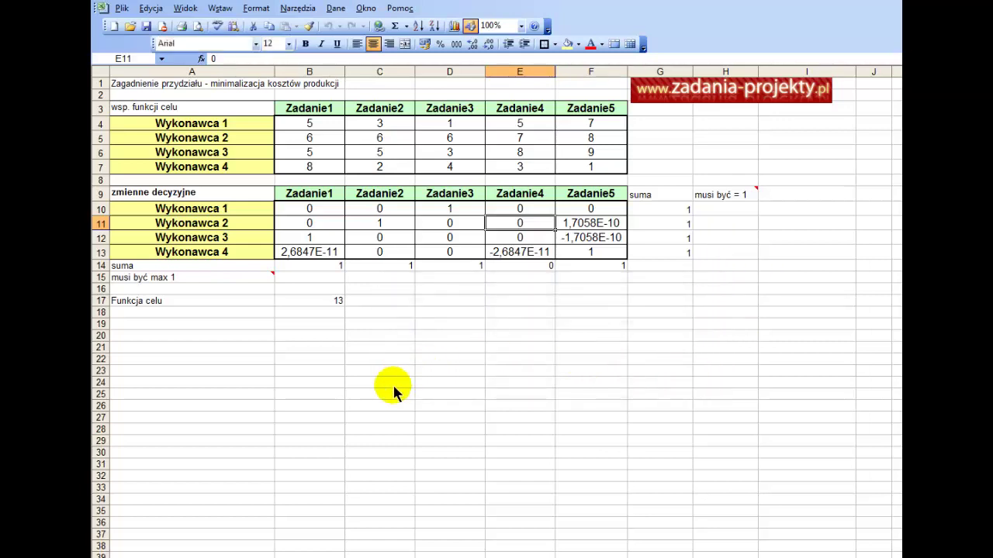
# - Replace the near-zero results for Wykonawca 4 in cells B13 and E13 with 0
pyautogui.click(308, 256)
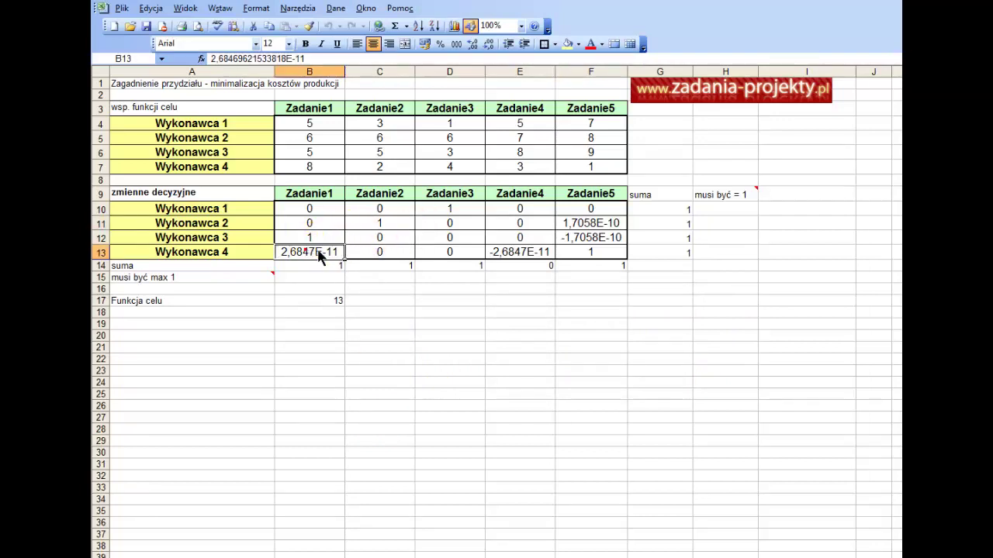
pyautogui.moveTo(337, 207); pyautogui.dragTo(532, 242)
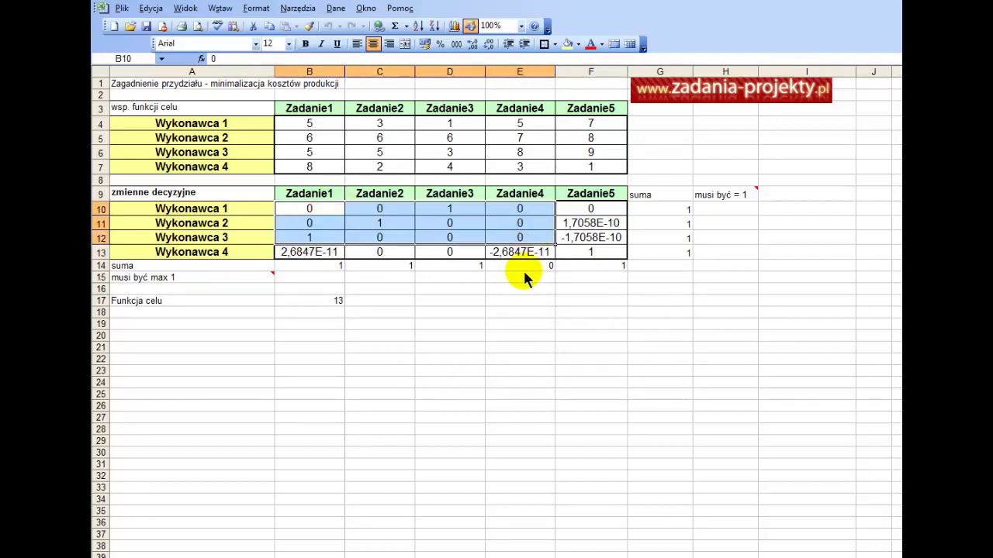
pyautogui.click(316, 256)
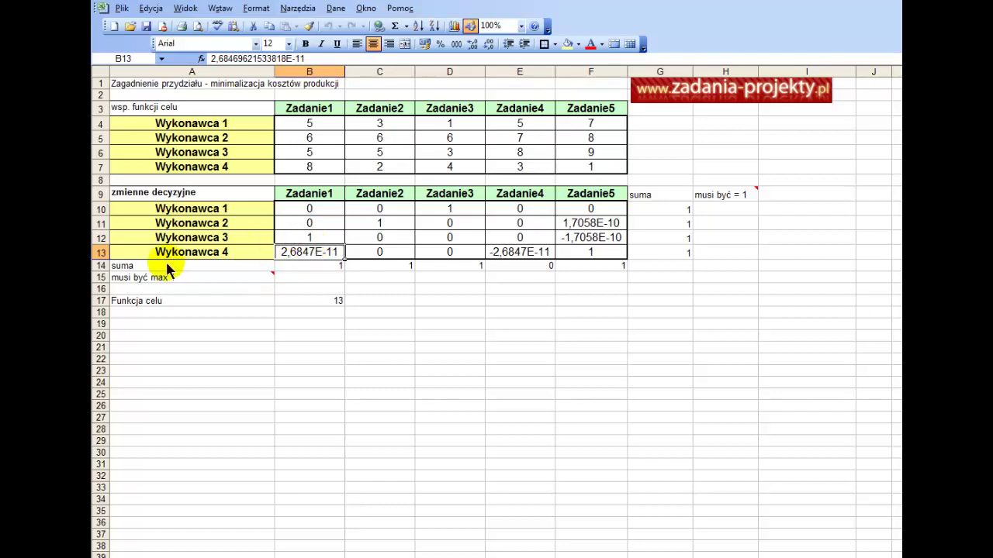
pyautogui.write('0')
pyautogui.click(678, 381)
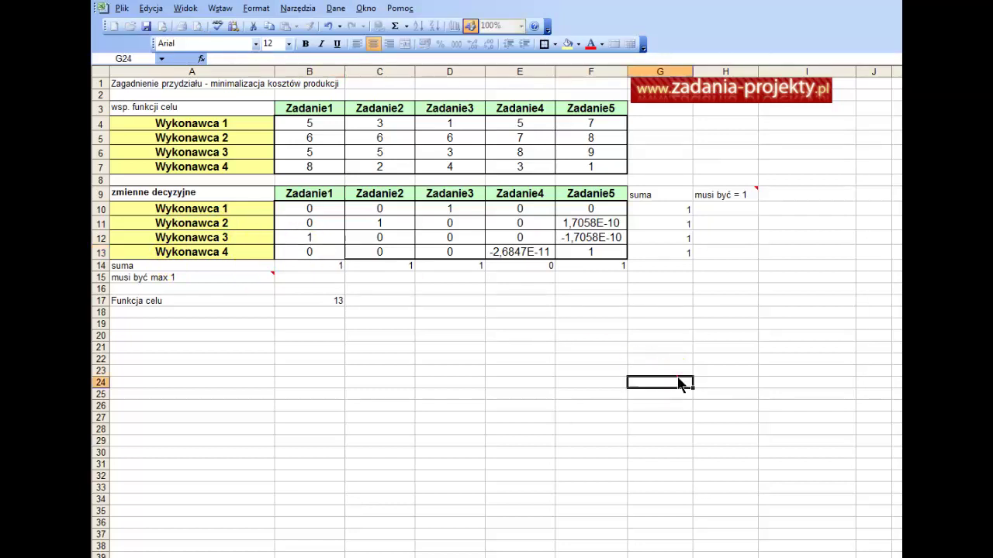
pyautogui.click(521, 256)
pyautogui.write('0')
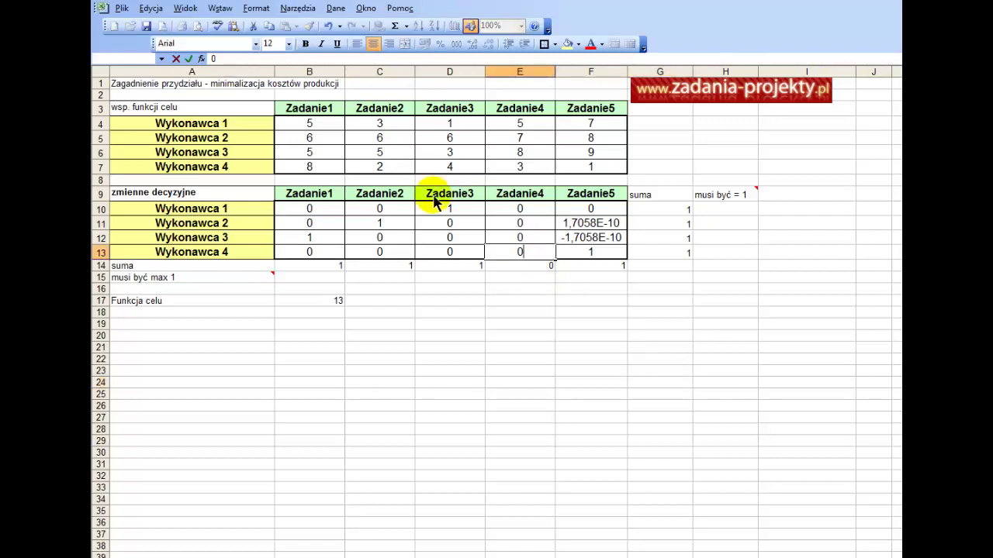
pyautogui.press('Up')
# - Replace the near-zero results for Zadanie5 in cells F12 and F11 with 0
pyautogui.press('Right')
pyautogui.write('0')
pyautogui.press('Up')
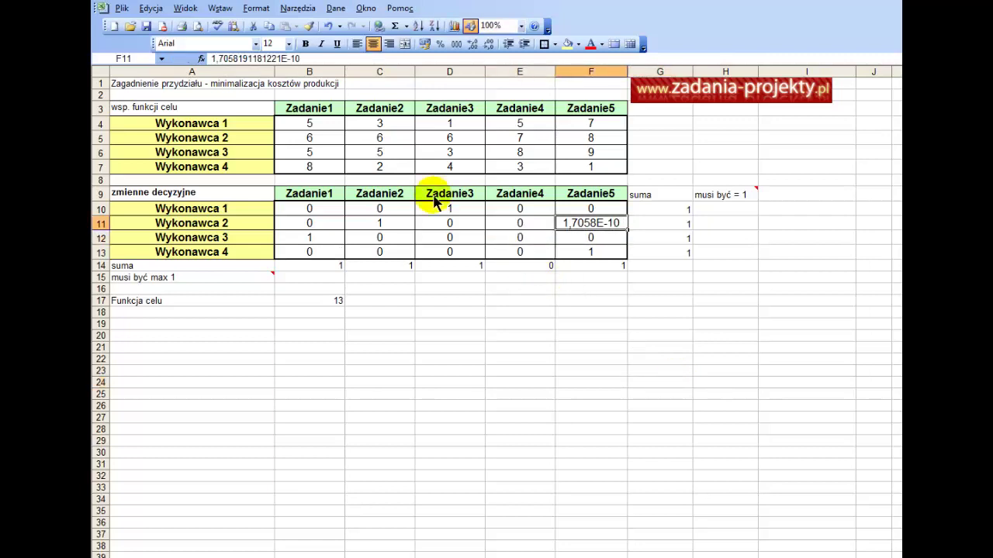
pyautogui.write('0')
pyautogui.press('Up')
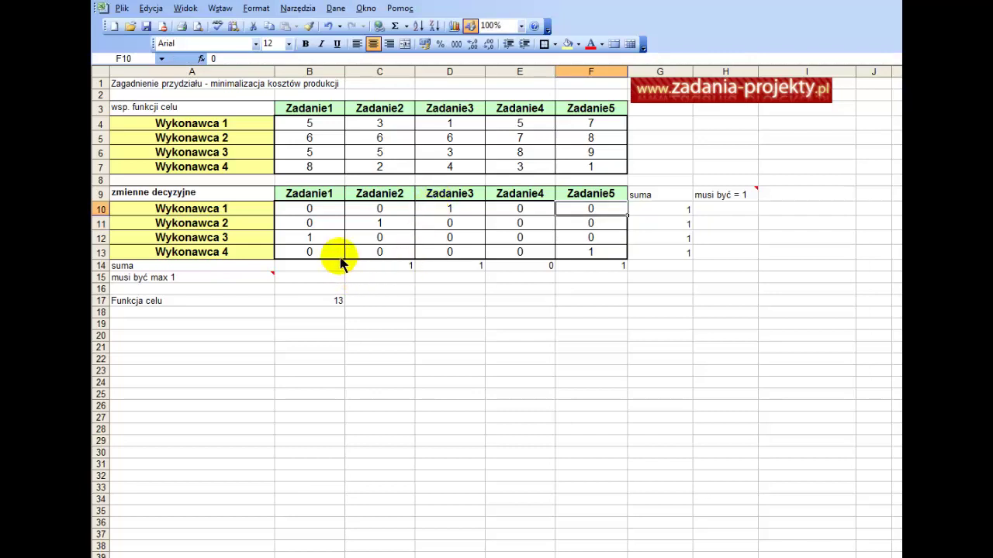
# - Examine the solved assignment table B10:F13 with its objective function in B17, and the sum formula for Zadanie4 in E14
pyautogui.moveTo(314, 256); pyautogui.dragTo(597, 211)
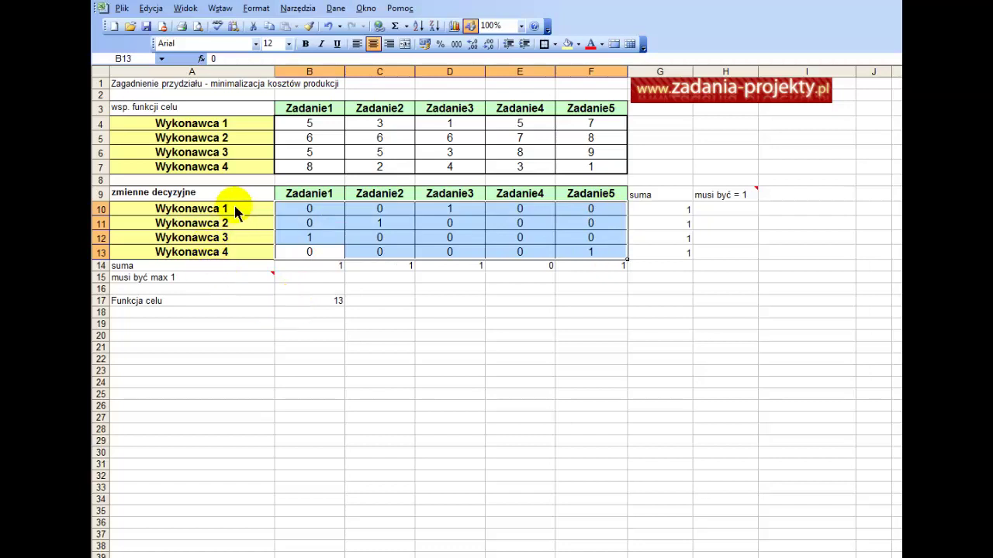
pyautogui.click(308, 302)
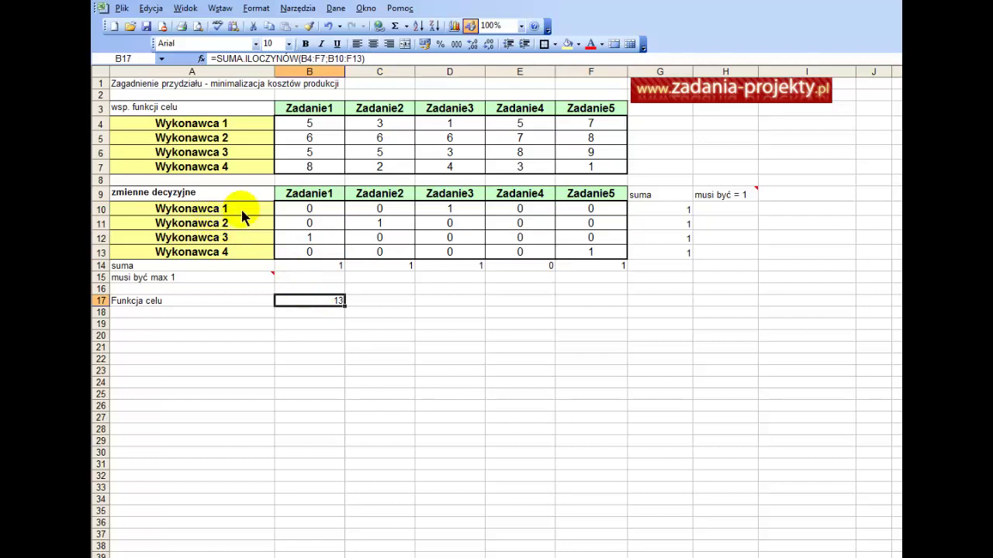
pyautogui.moveTo(310, 195); pyautogui.dragTo(581, 199)
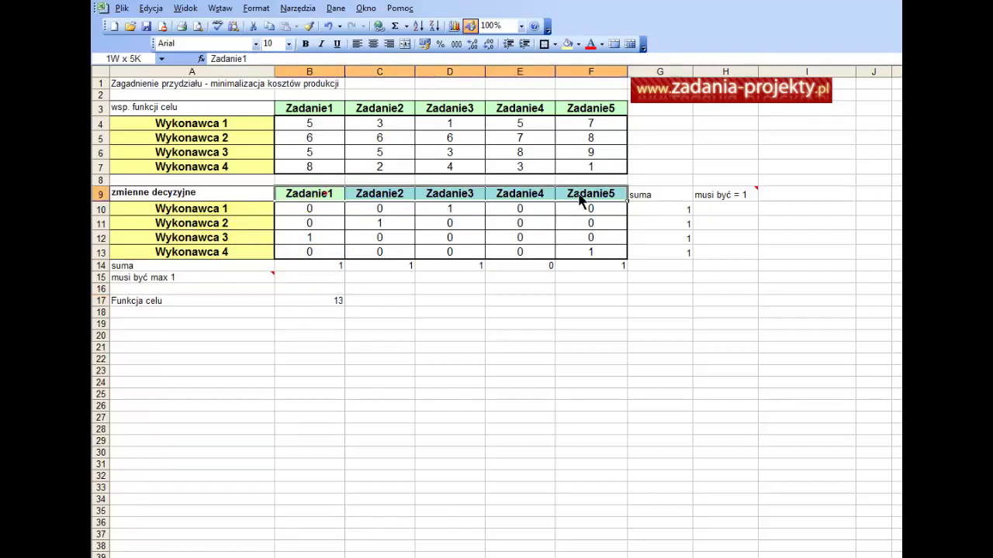
pyautogui.moveTo(184, 210); pyautogui.dragTo(193, 256)
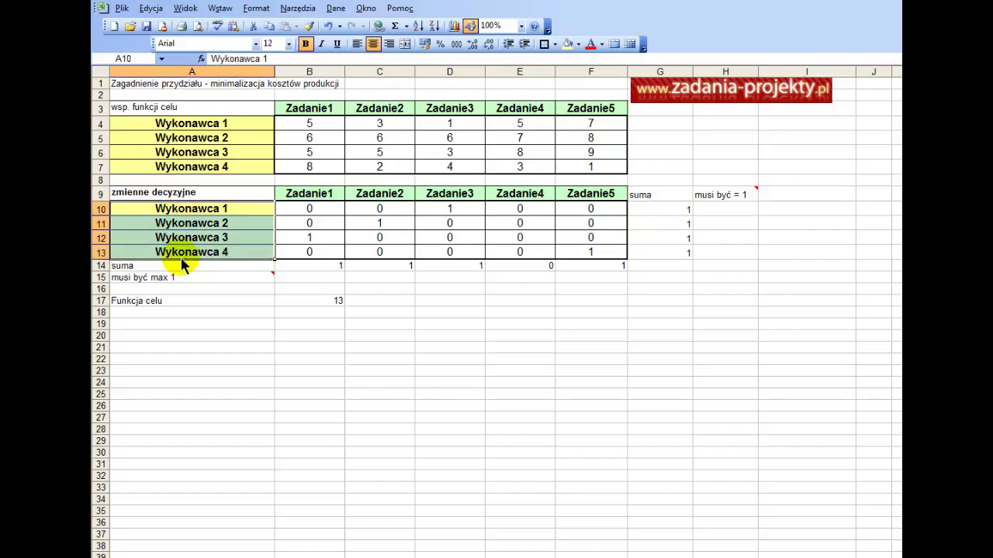
pyautogui.click(337, 308)
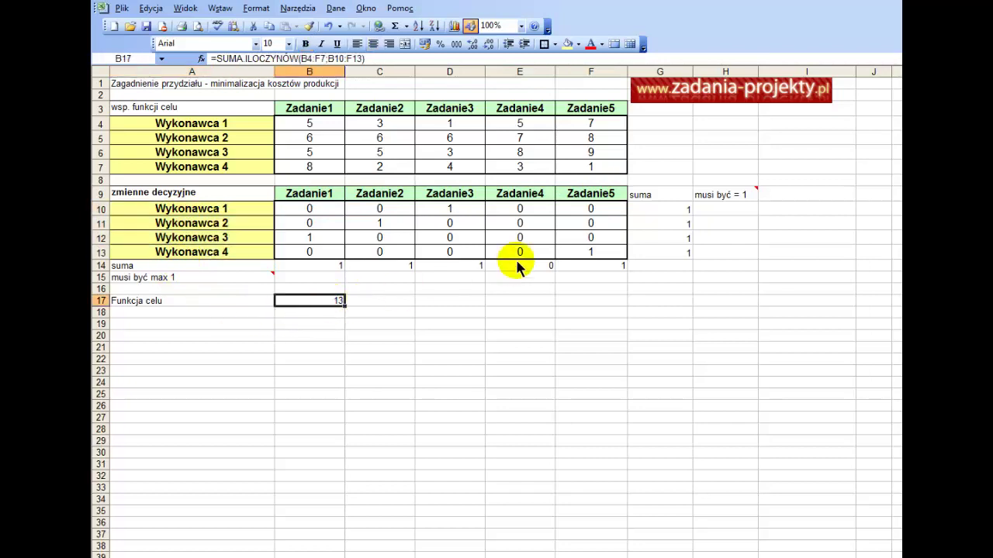
pyautogui.click(537, 194)
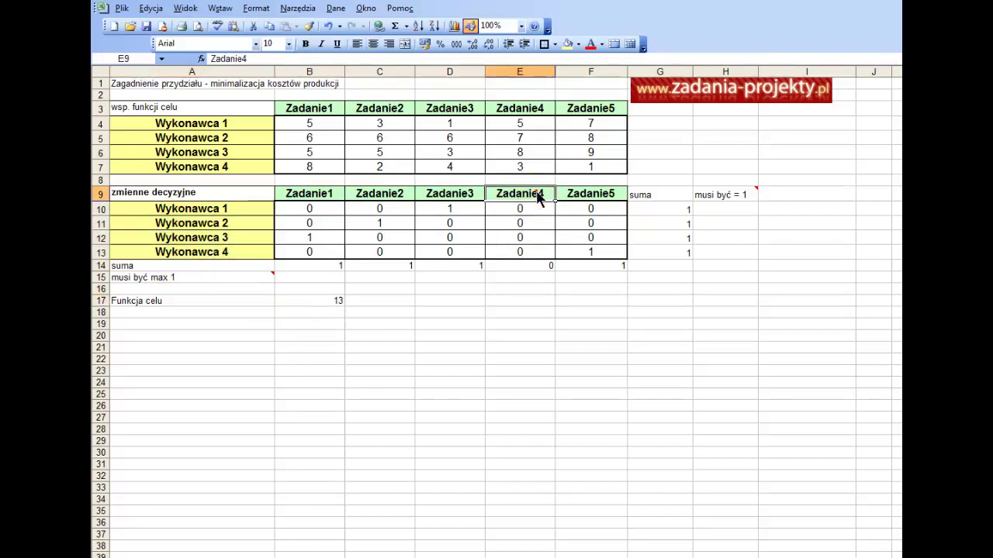
pyautogui.click(529, 271)
pyautogui.doubleClick(527, 266)
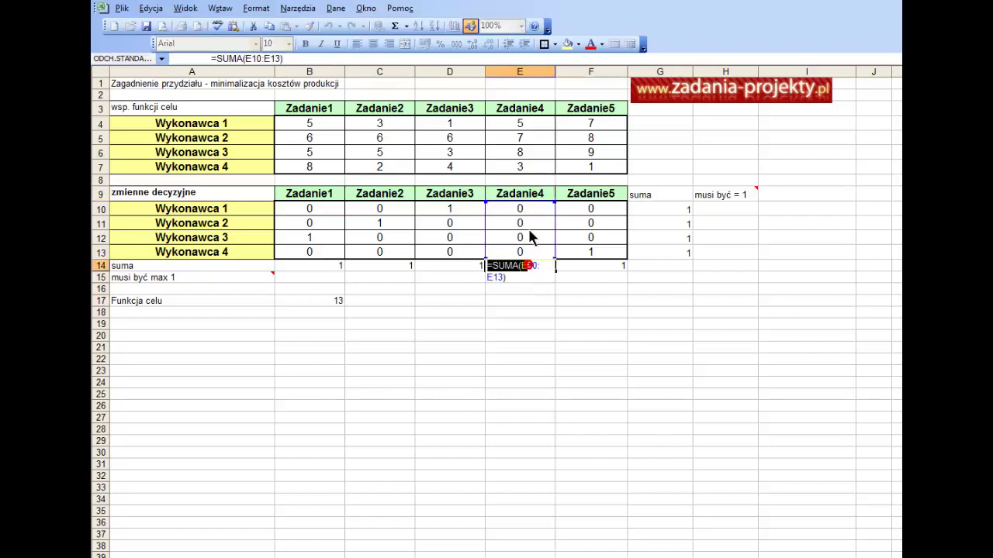
pyautogui.click(516, 313)
pyautogui.press('Escape')
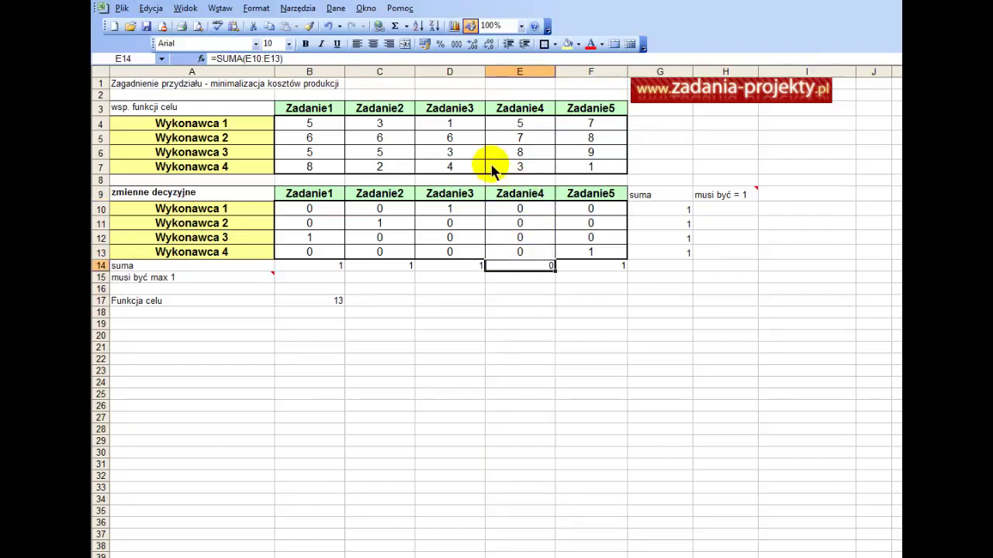
# - Highlight the cost of Wykonawca 1's assigned task, Zadanie3 in cell D4, with the light yellow fill
pyautogui.click(268, 209)
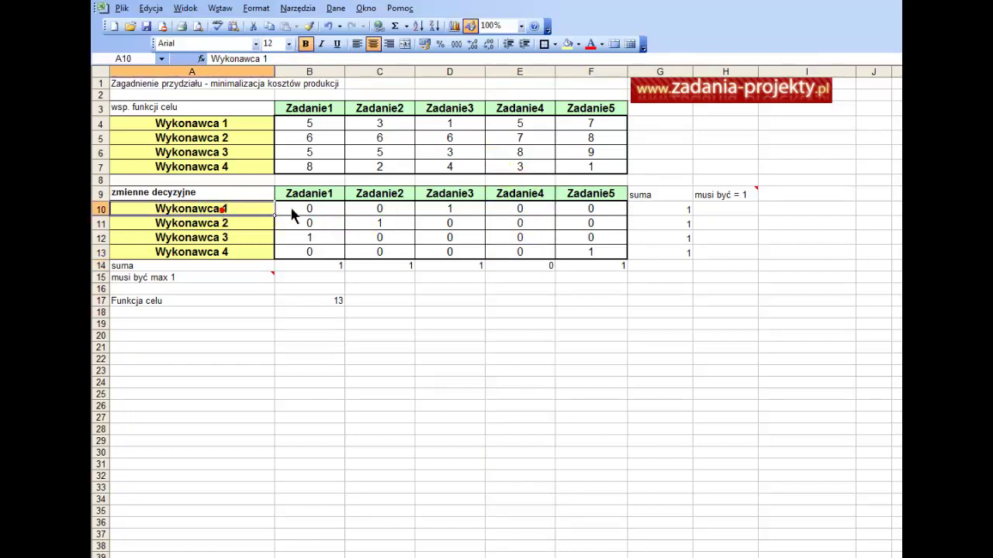
pyautogui.click(455, 210)
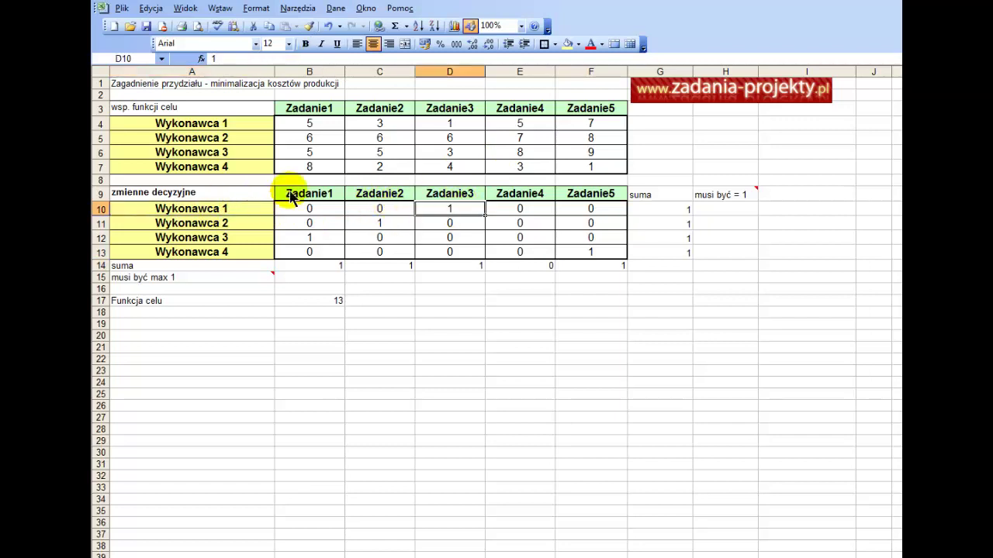
pyautogui.click(451, 125)
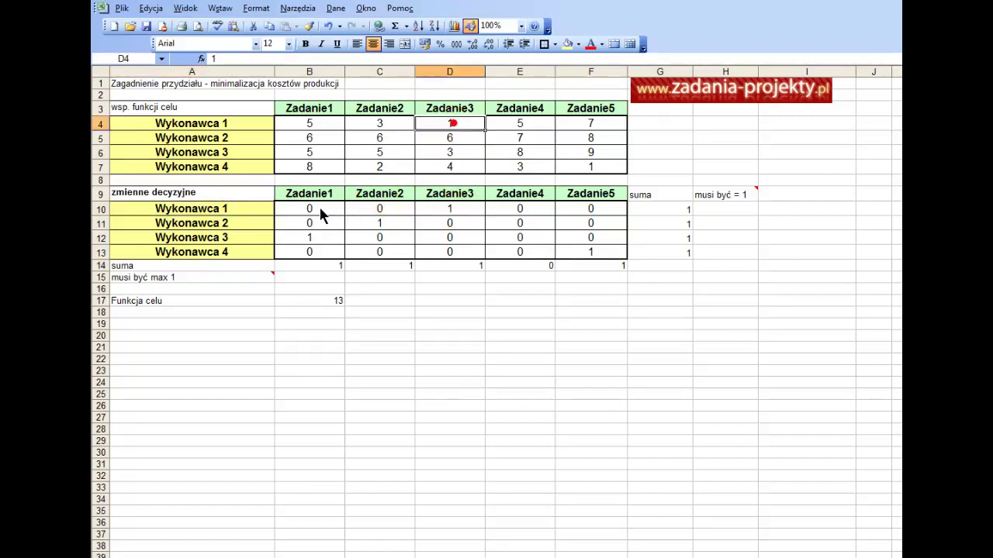
pyautogui.click(567, 44)
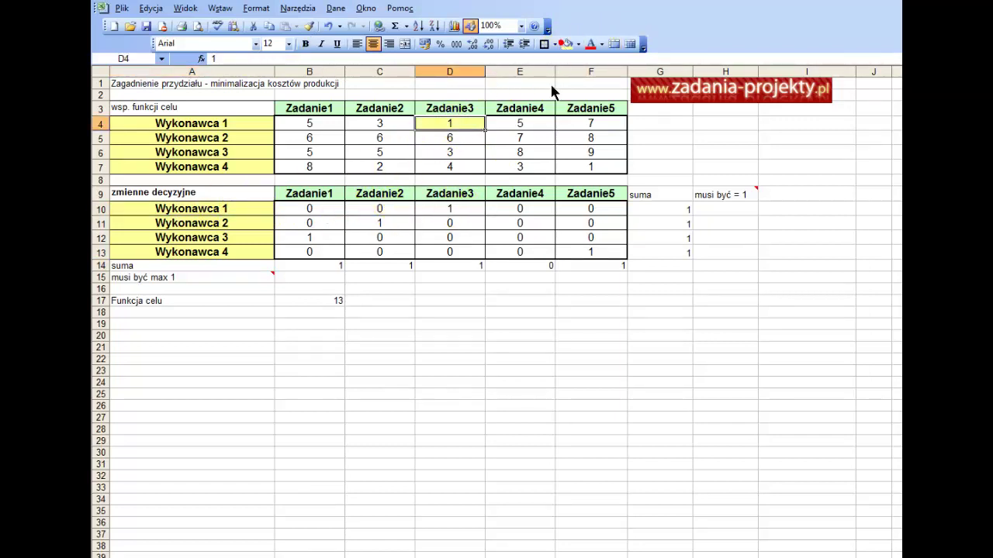
# - Highlight the cost of Wykonawca 2's assigned task, Zadanie2 in cell C5, with the light yellow fill
pyautogui.click(243, 224)
pyautogui.click(379, 222)
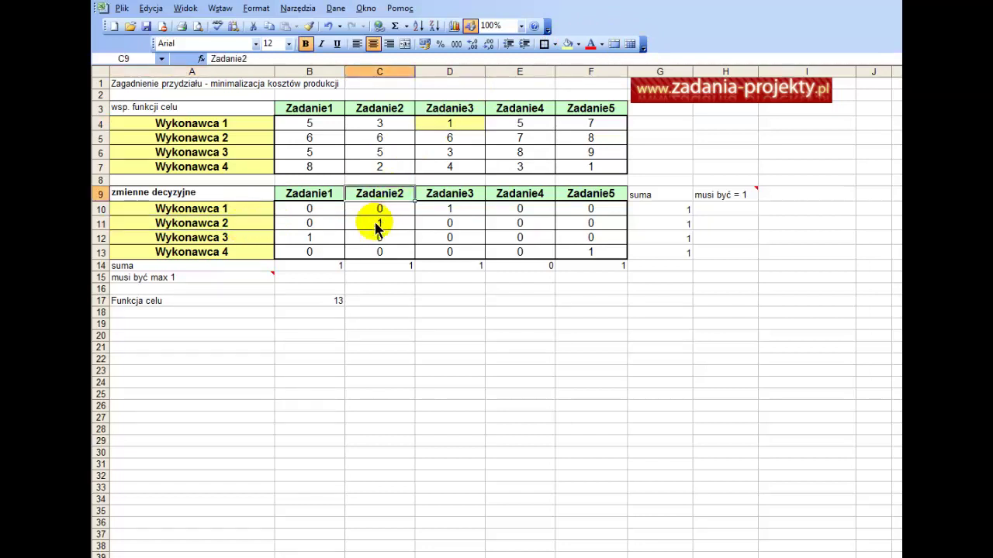
pyautogui.click(379, 138)
pyautogui.click(567, 43)
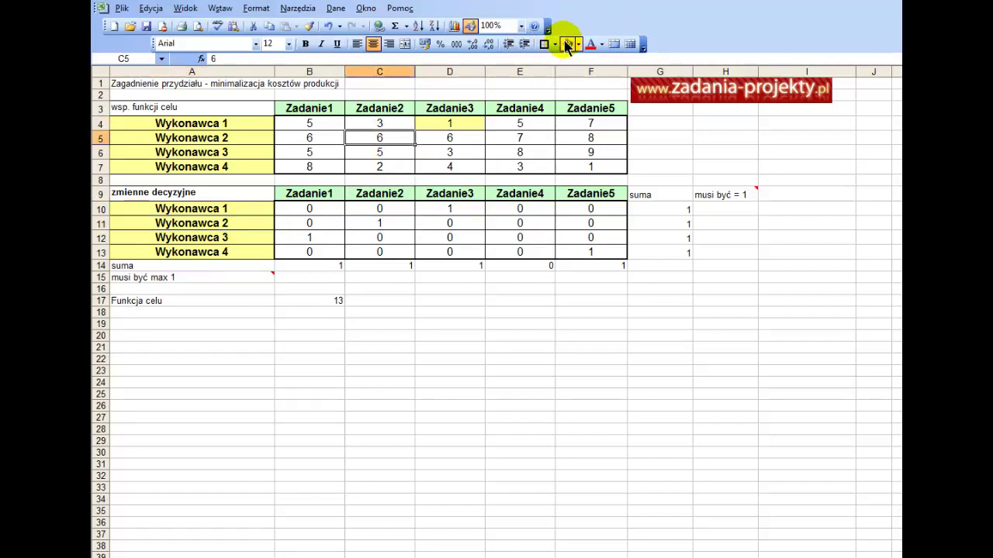
# - Highlight the cost of Wykonawca 3's assigned task, Zadanie1 in cell B6, with the light yellow fill
pyautogui.click(240, 237)
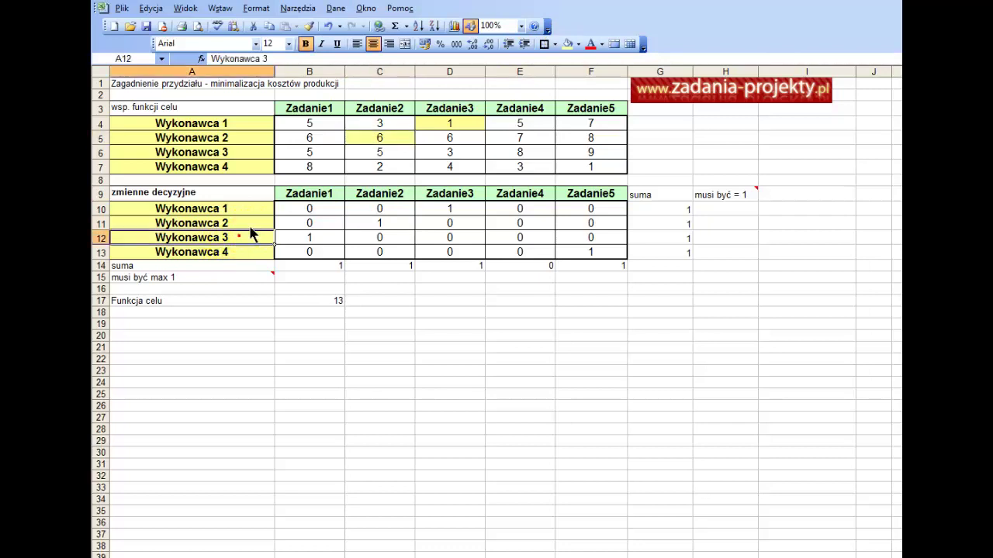
pyautogui.click(320, 196)
pyautogui.click(304, 239)
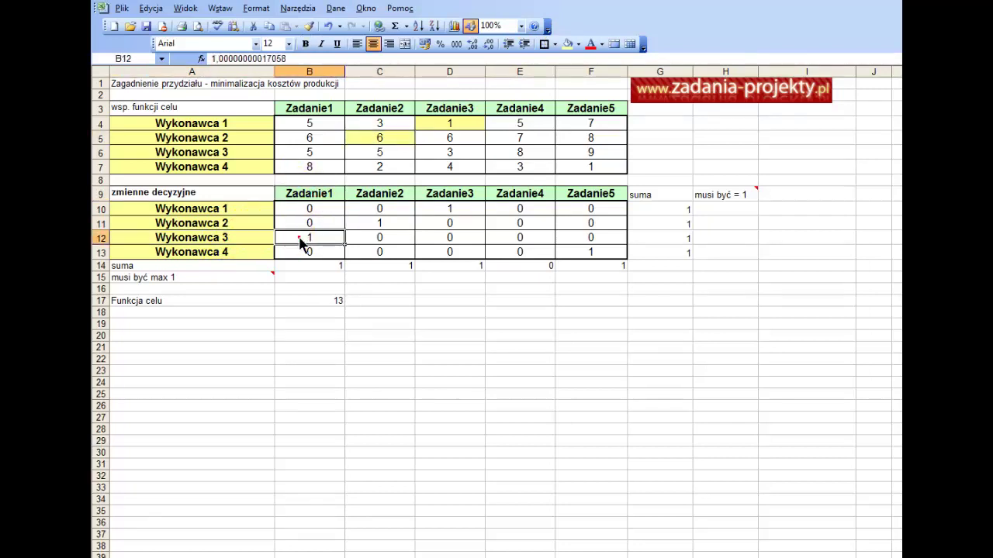
pyautogui.click(308, 152)
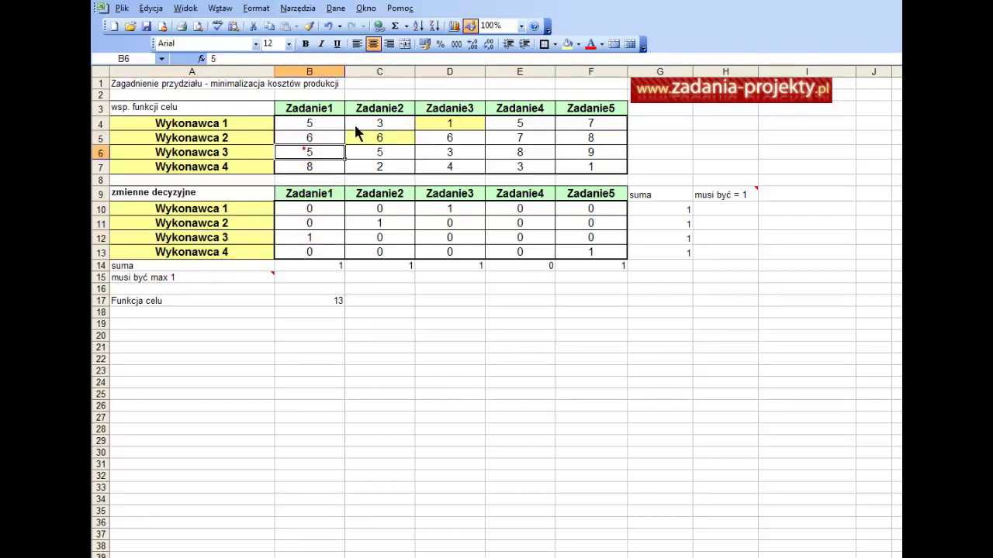
pyautogui.click(570, 44)
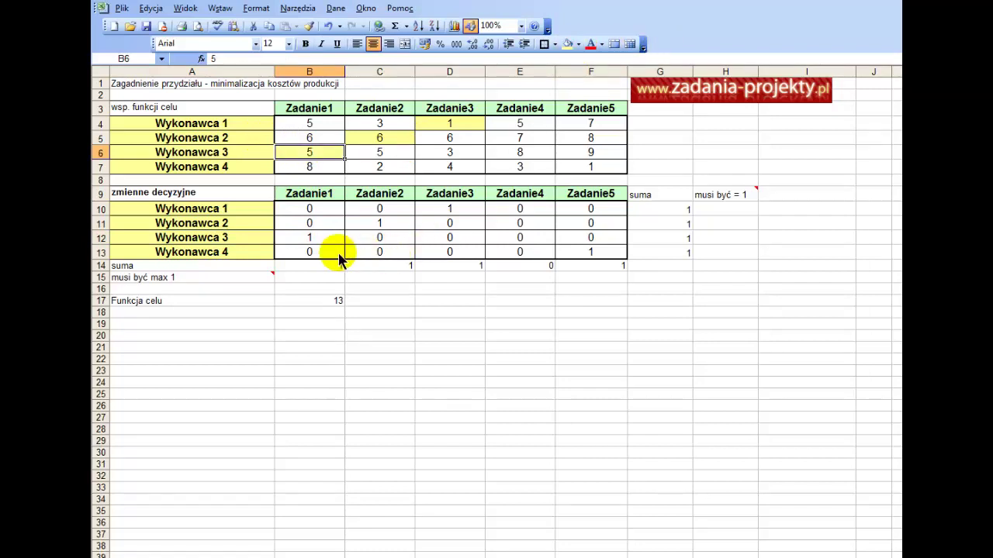
# - Highlight the cost of Wykonawca 4's assigned task, Zadanie5 in cell F7, with the light yellow fill
pyautogui.click(170, 252)
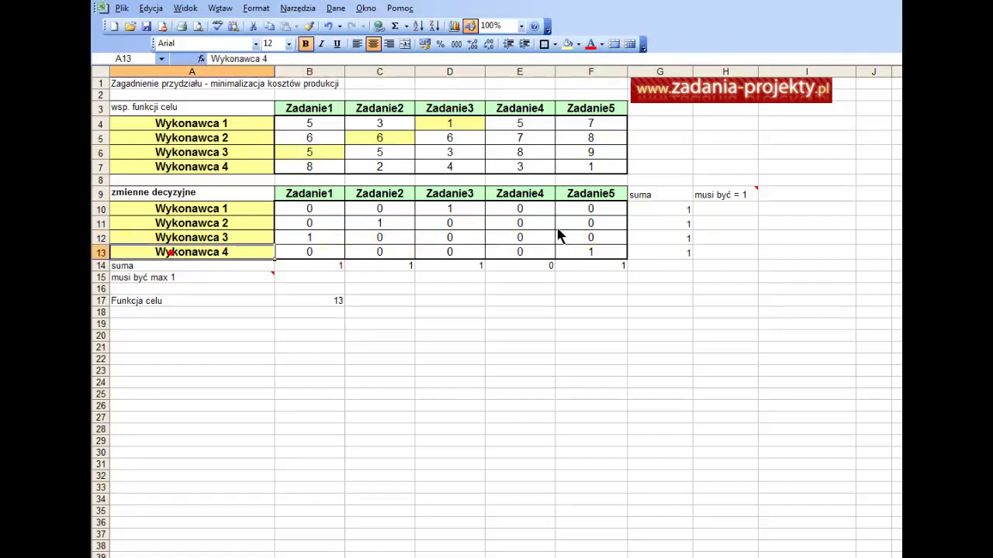
pyautogui.click(611, 194)
pyautogui.click(587, 252)
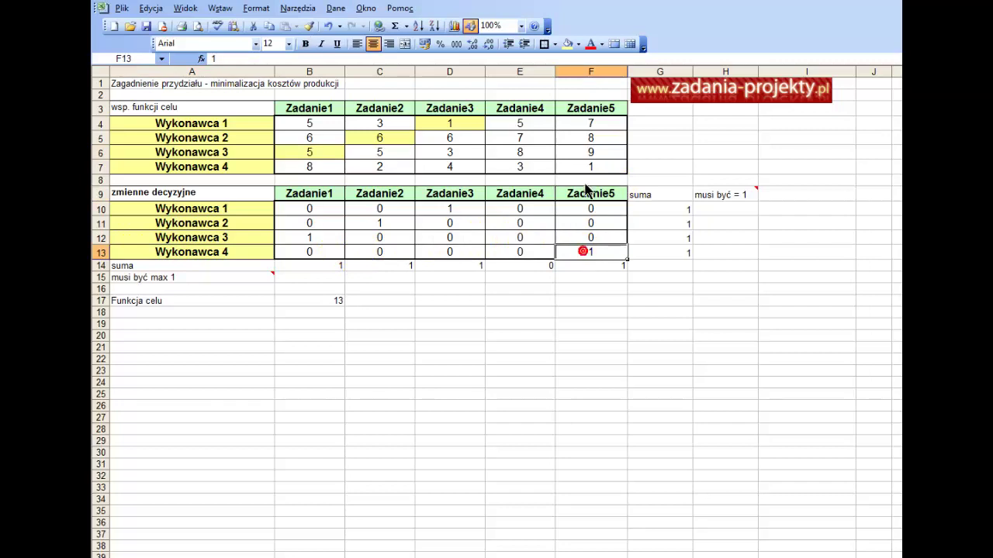
pyautogui.click(607, 169)
pyautogui.click(567, 45)
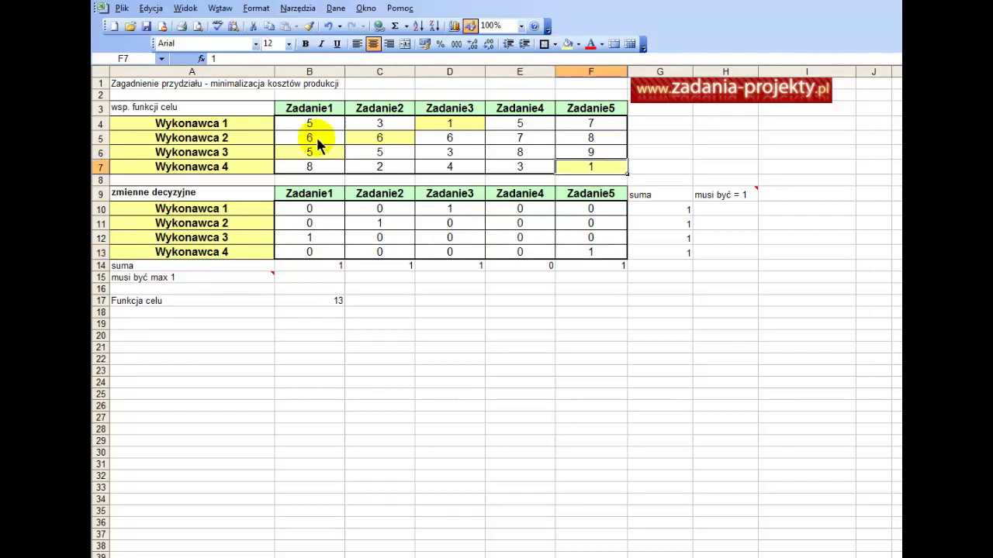
# - Check the Zadanie4 costs and the objective formula in B17 against the assigned cells and the Zadanie4 column of the decision table
pyautogui.click(522, 171)
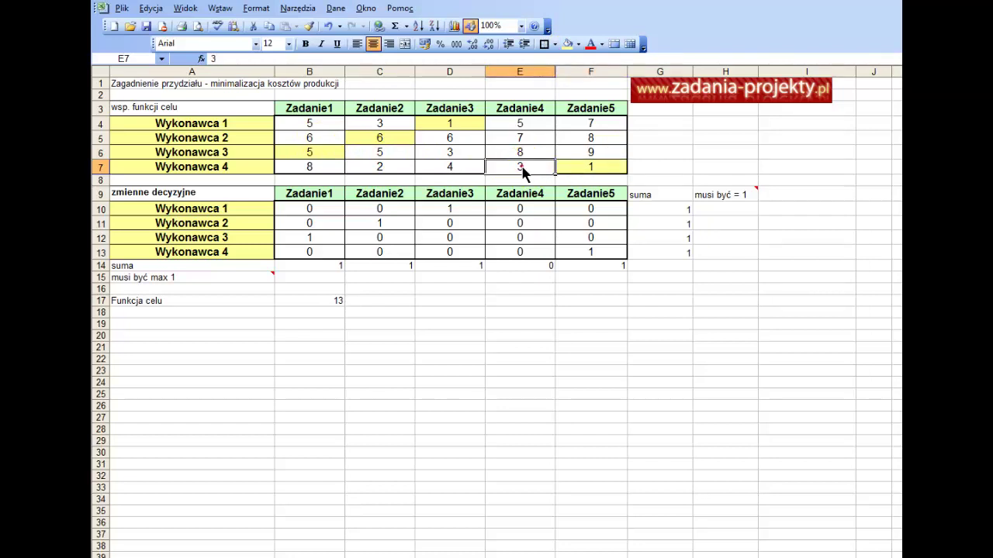
pyautogui.click(541, 124)
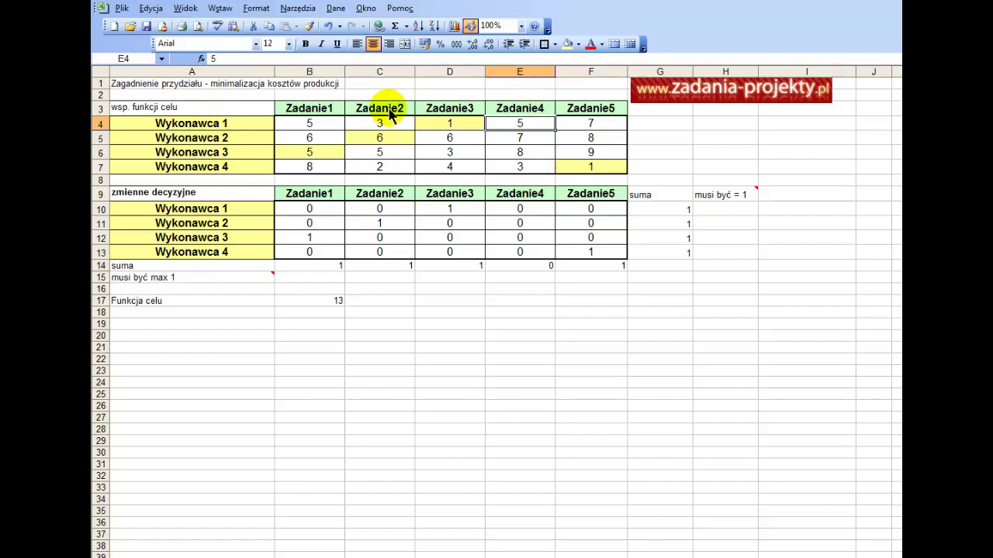
pyautogui.click(189, 301)
pyautogui.click(315, 304)
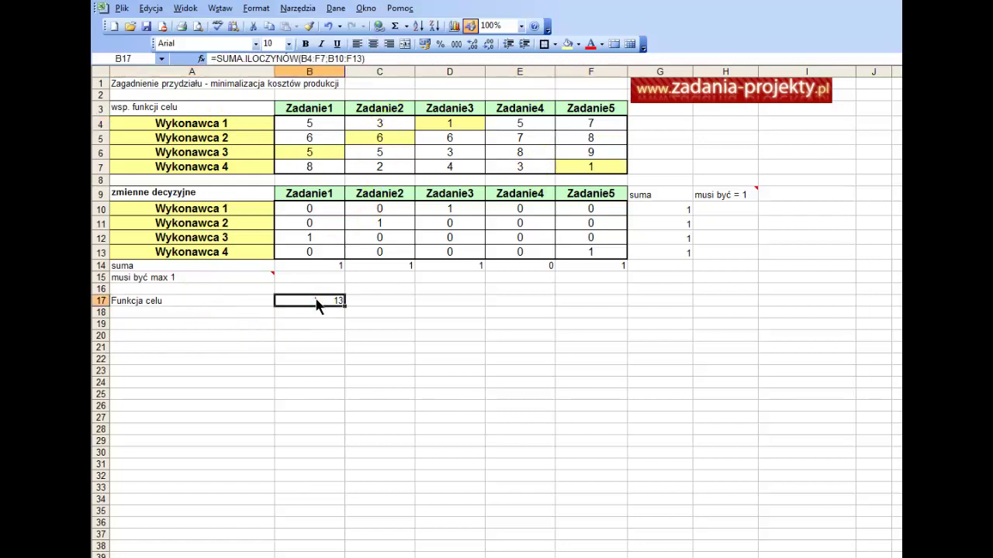
pyautogui.doubleClick(314, 303)
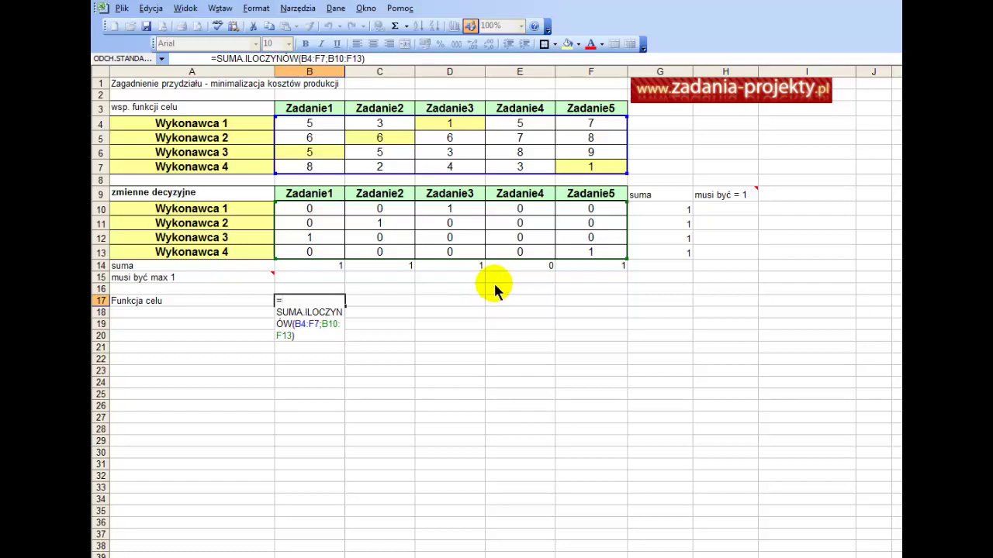
pyautogui.press('Escape')
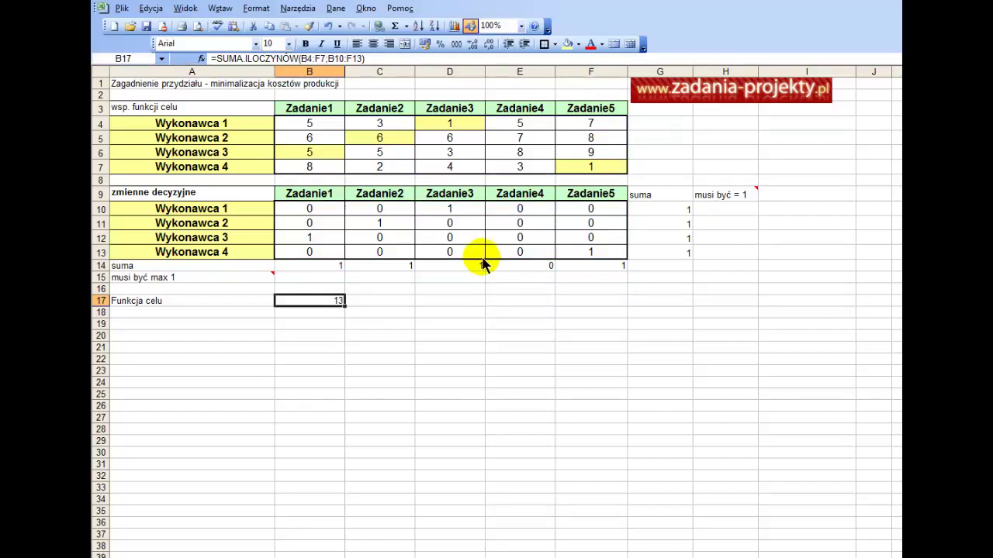
pyautogui.click(329, 239)
pyautogui.click(377, 223)
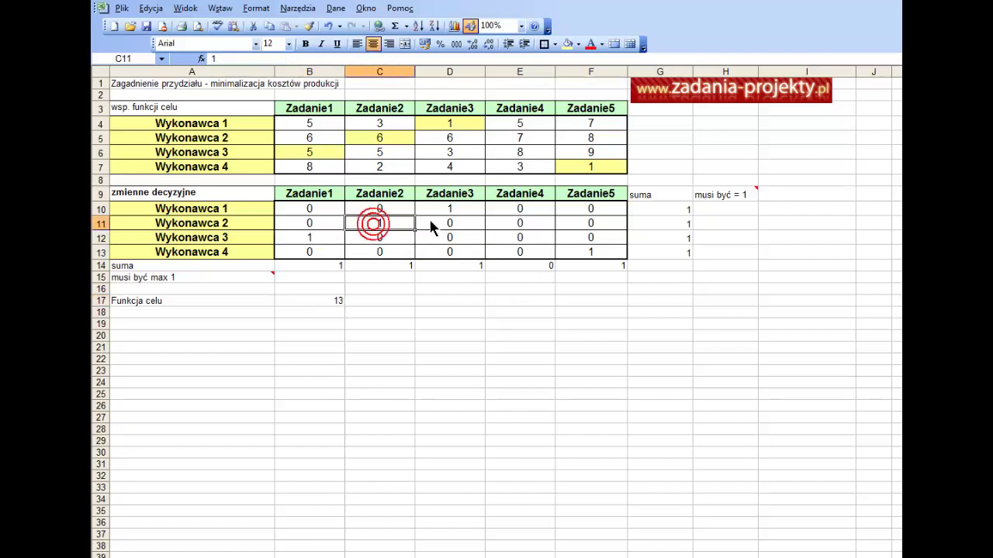
pyautogui.click(431, 211)
pyautogui.click(604, 254)
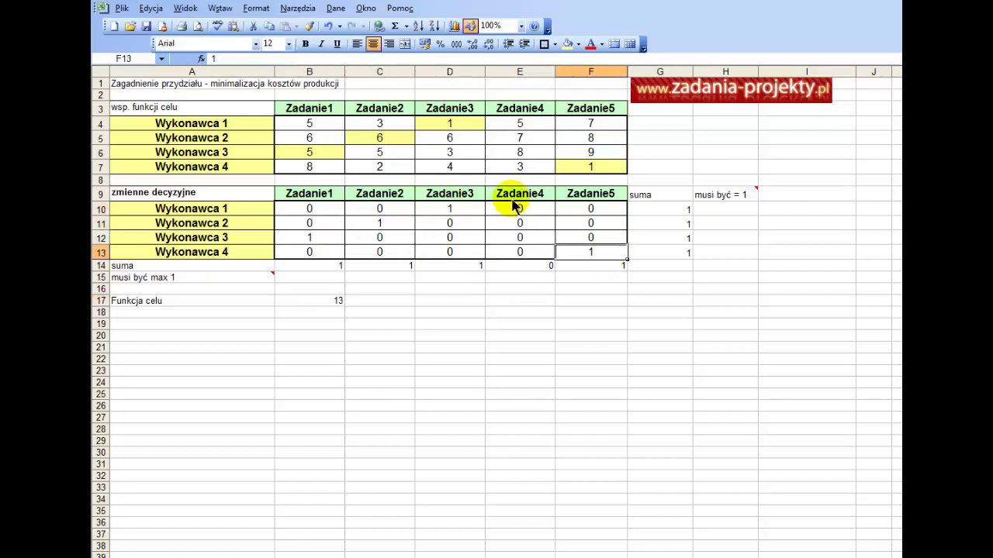
pyautogui.moveTo(516, 205); pyautogui.dragTo(516, 263)
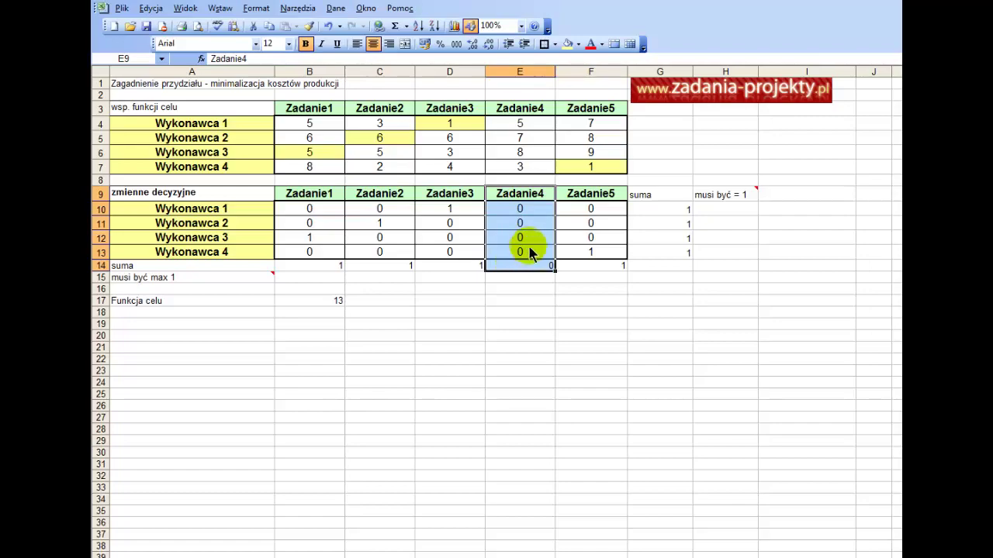